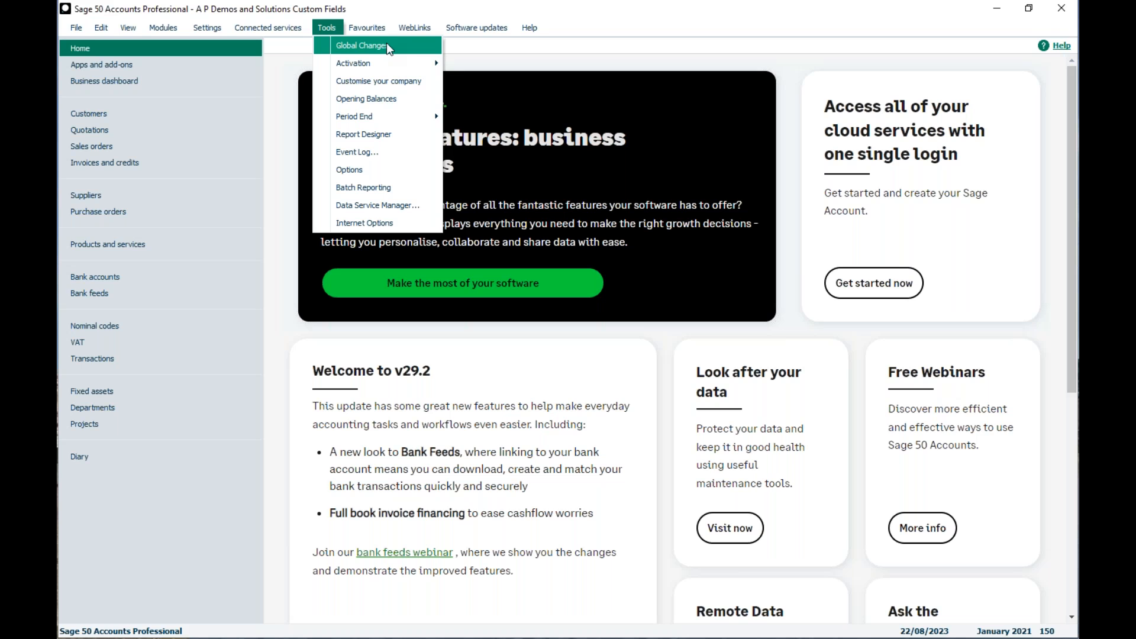
# Open the existing standard user's record for editing from the user management list
pyautogui.click(287, 42)
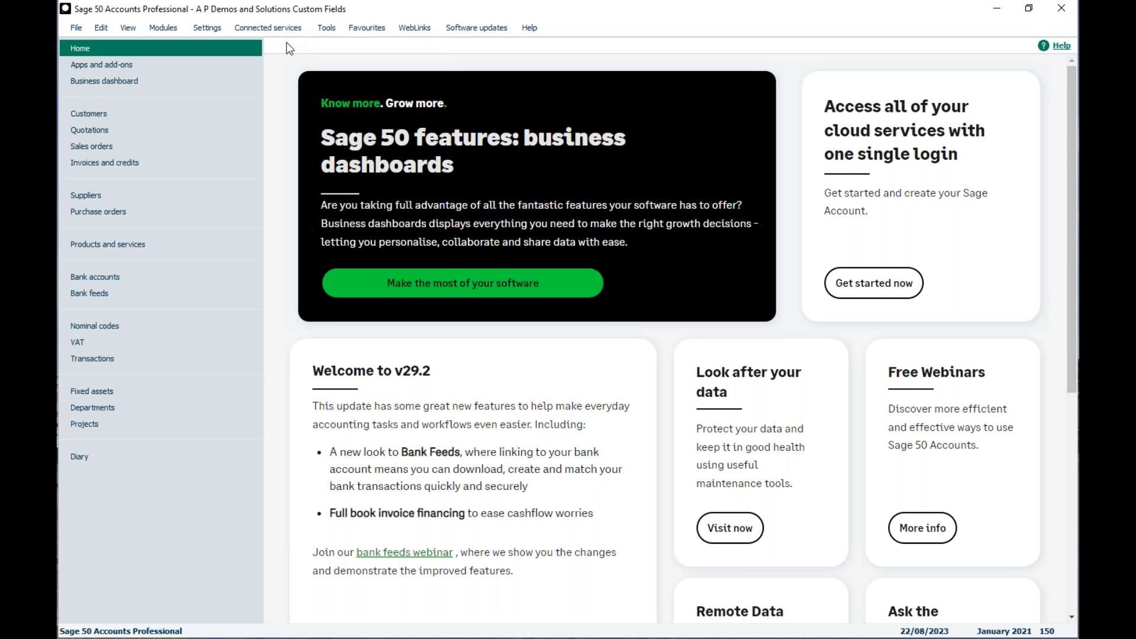
pyautogui.click(198, 31)
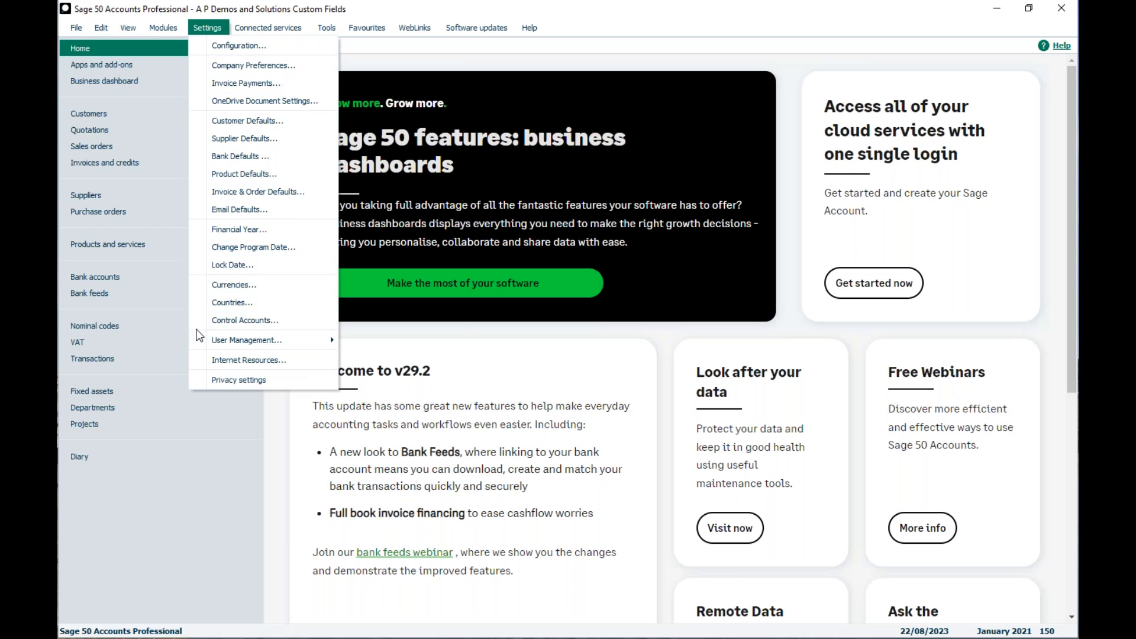
pyautogui.moveTo(200, 343)
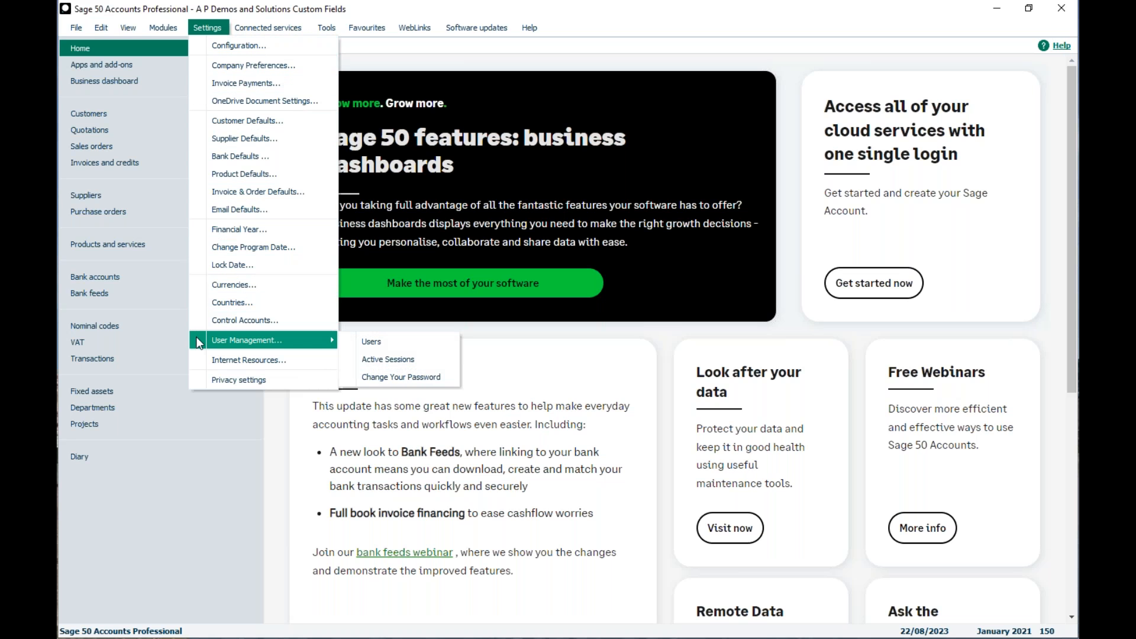
pyautogui.click(349, 339)
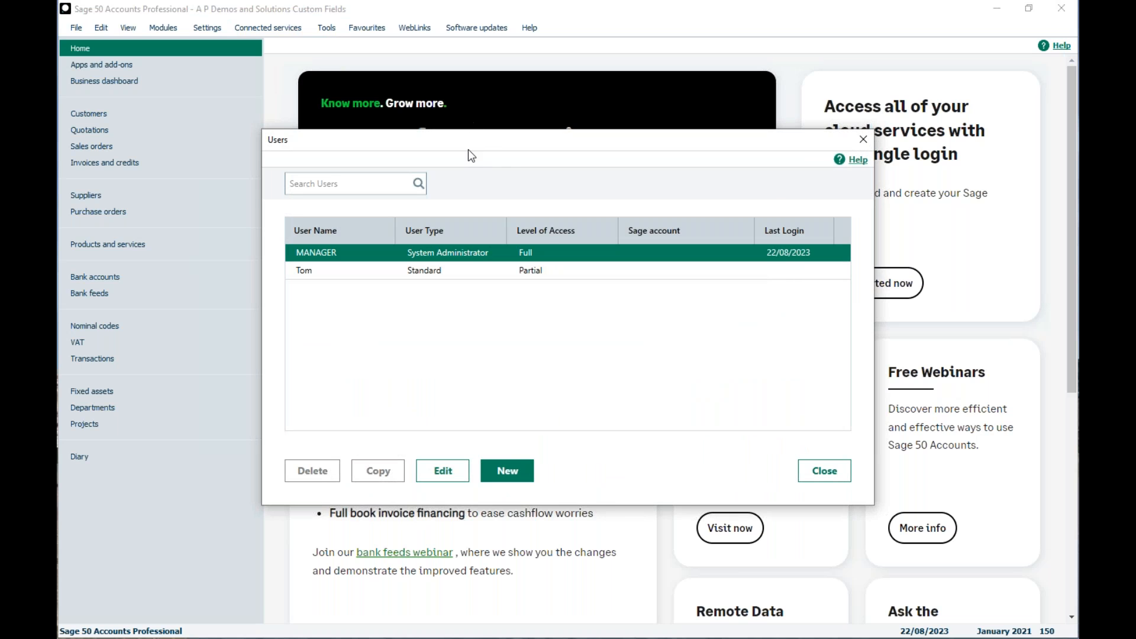
pyautogui.click(303, 271)
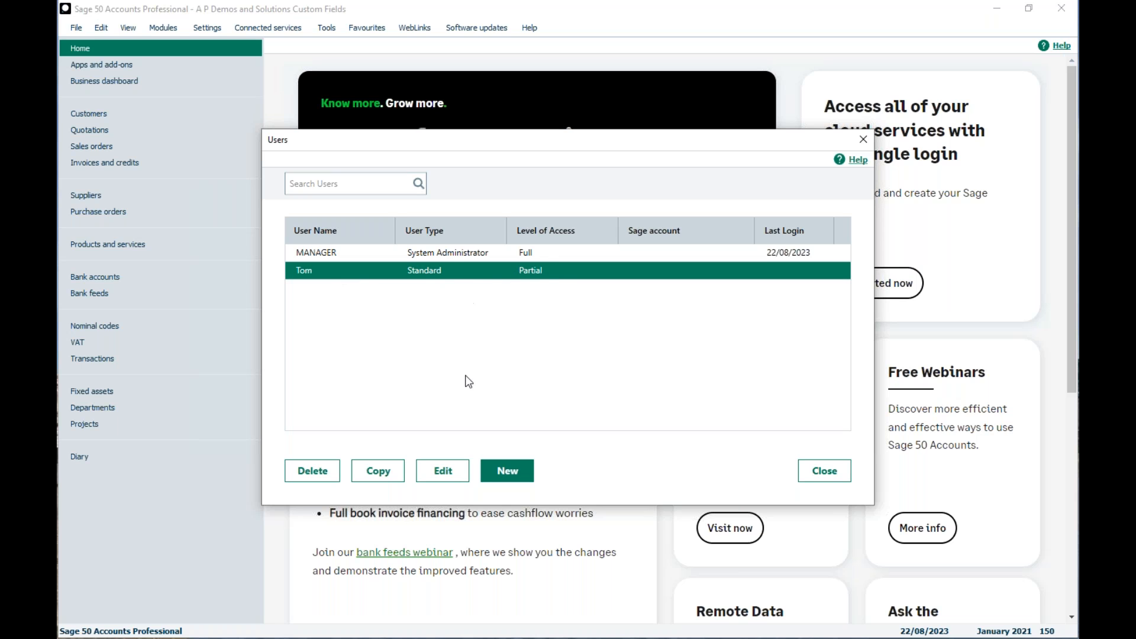
pyautogui.click(445, 470)
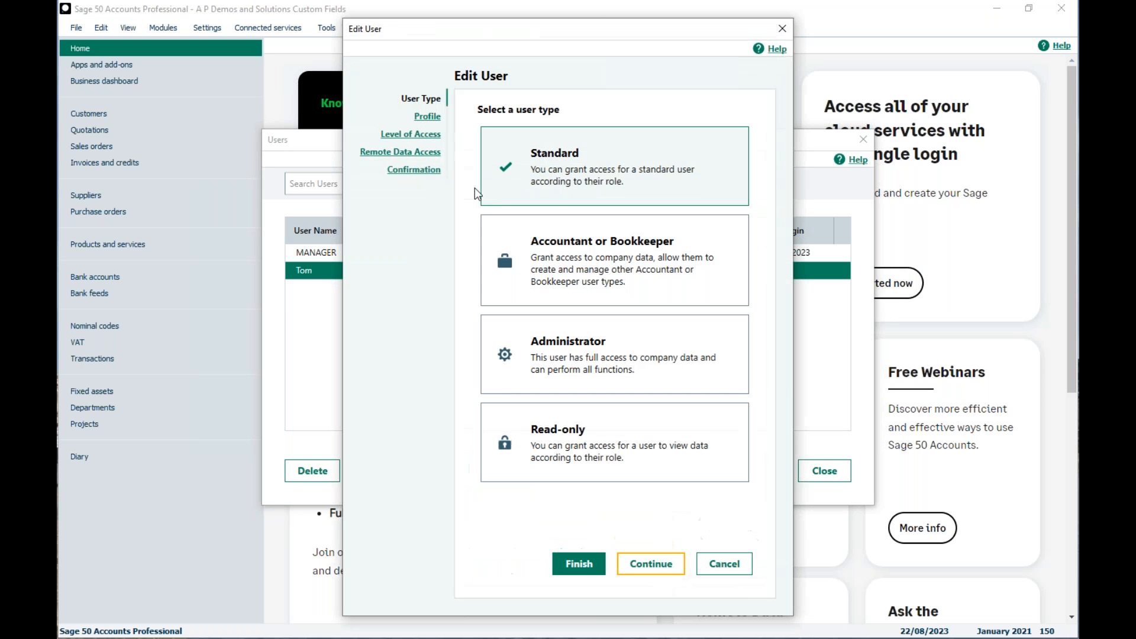
# Grant the standard user access to Global changes under the Tools menu permissions, save the user and close the user list
pyautogui.click(411, 137)
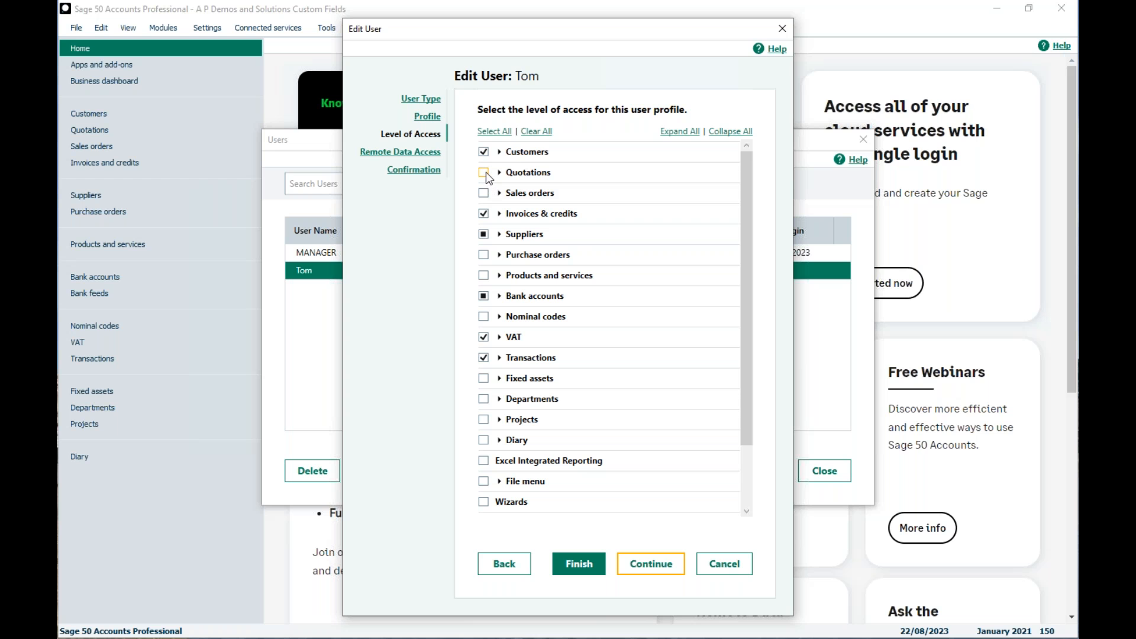
pyautogui.moveTo(744, 198); pyautogui.dragTo(751, 263)
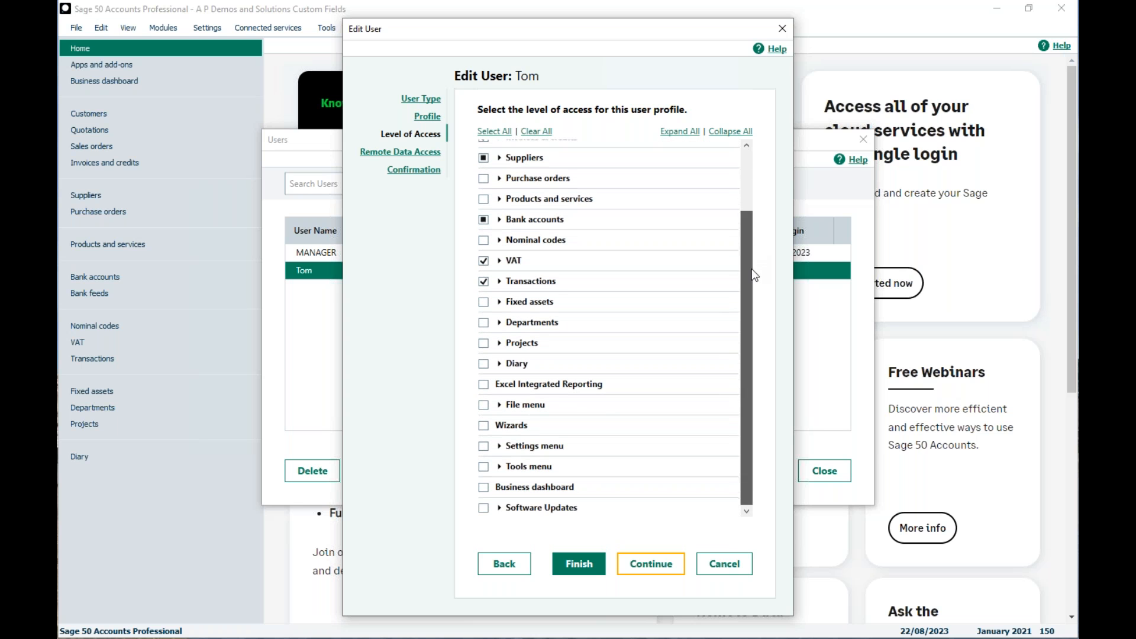
pyautogui.click(499, 466)
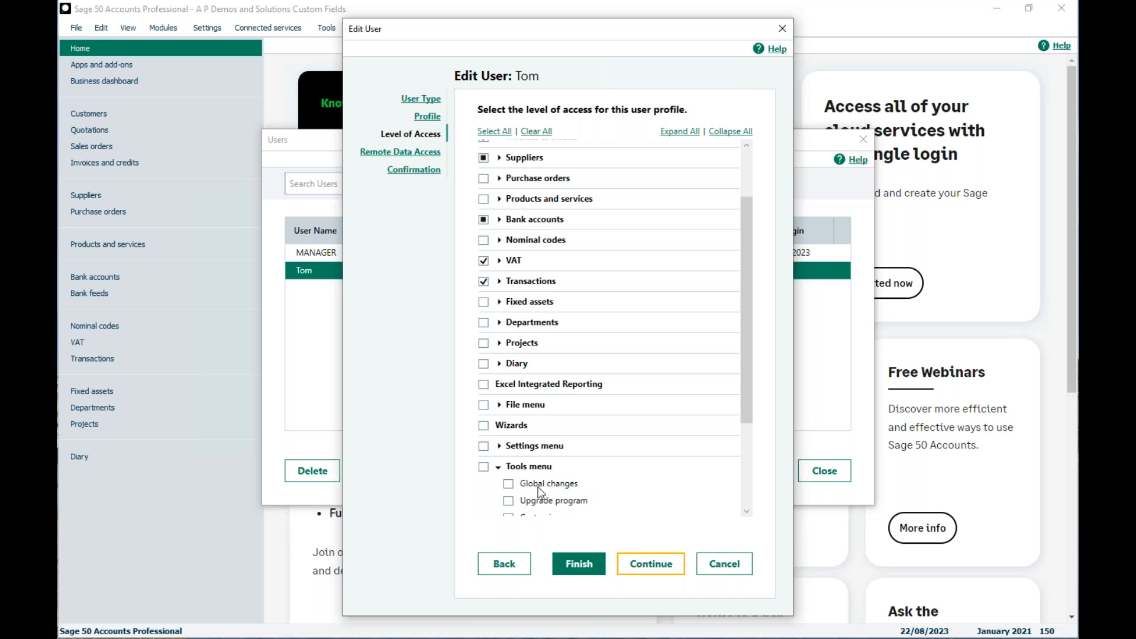
pyautogui.click(508, 484)
pyautogui.click(576, 563)
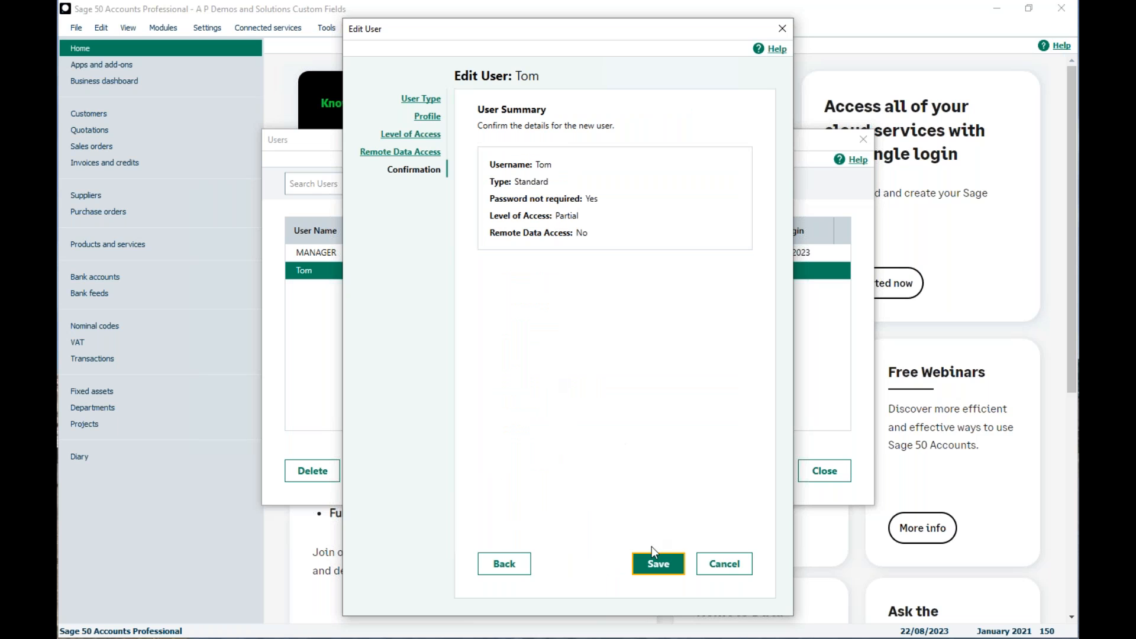
pyautogui.click(653, 556)
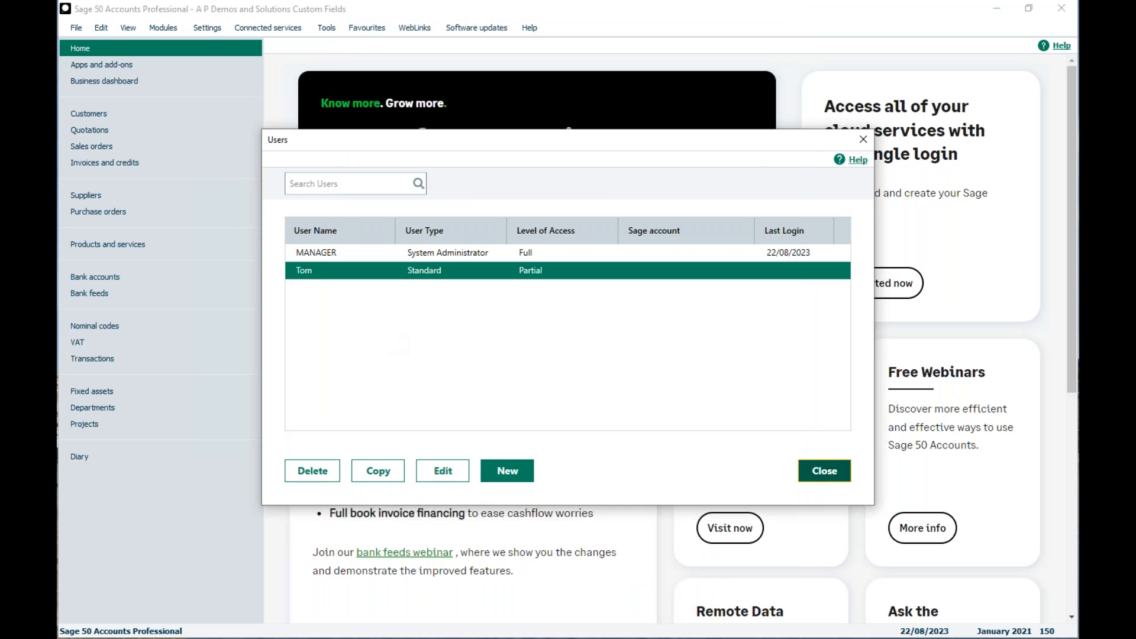
pyautogui.click(824, 471)
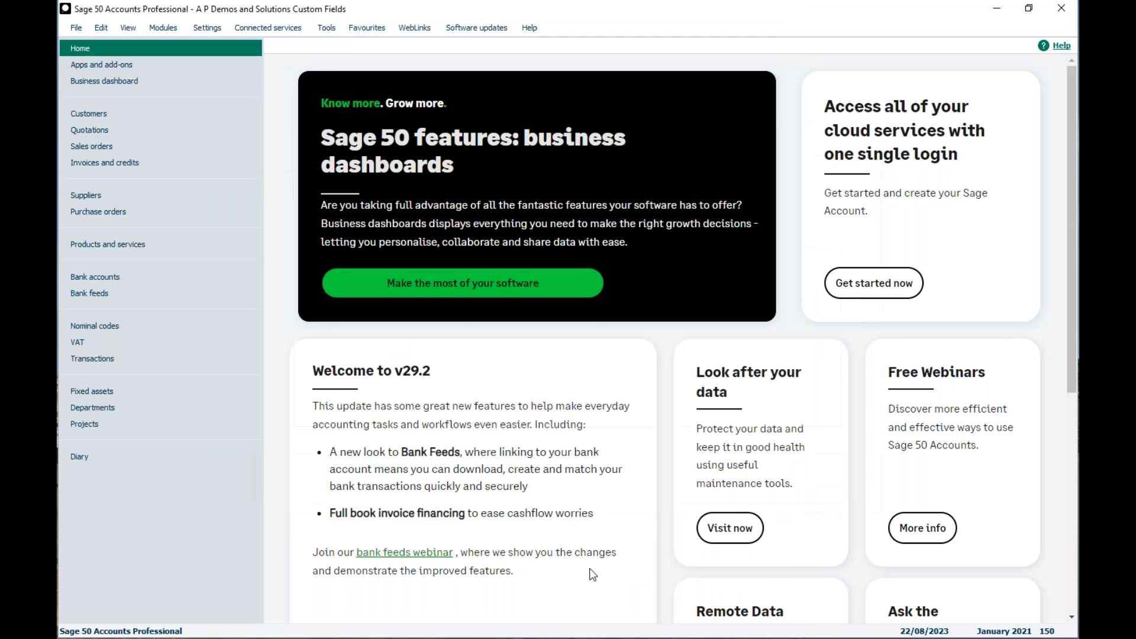
# Start the Global Changes wizard and reposition its window on the screen
pyautogui.click(323, 35)
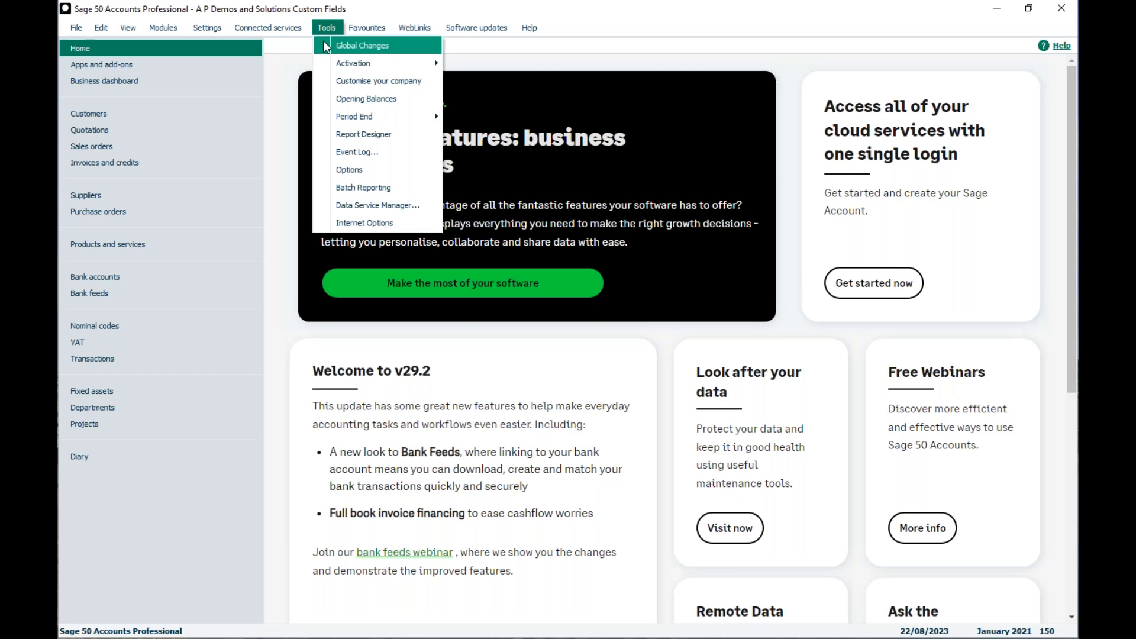
pyautogui.click(325, 45)
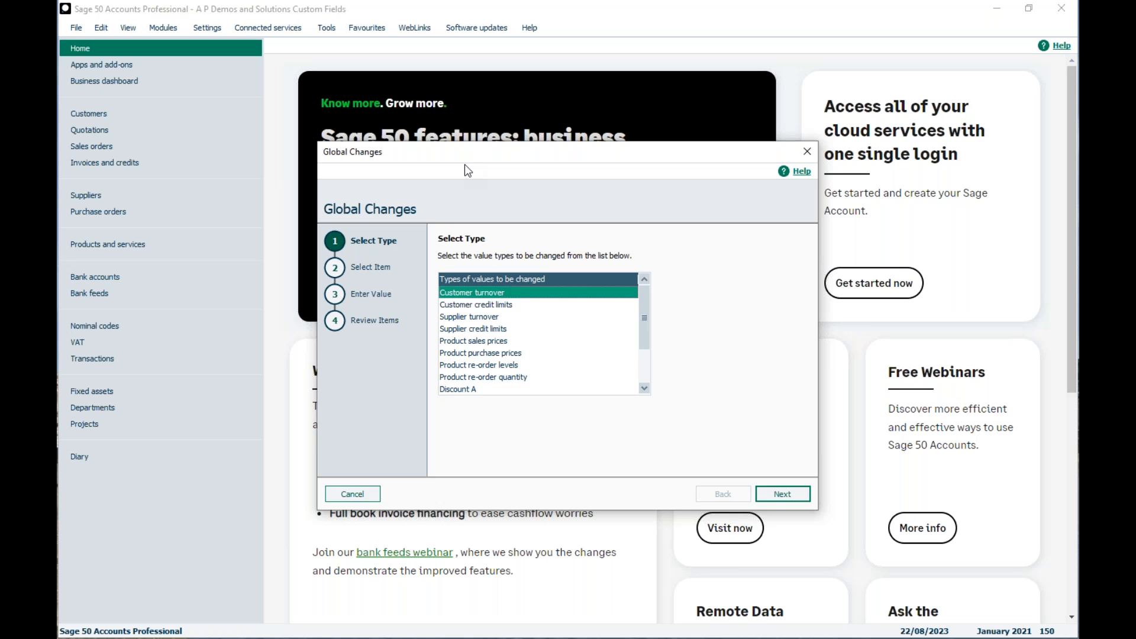
pyautogui.moveTo(464, 165); pyautogui.dragTo(503, 117)
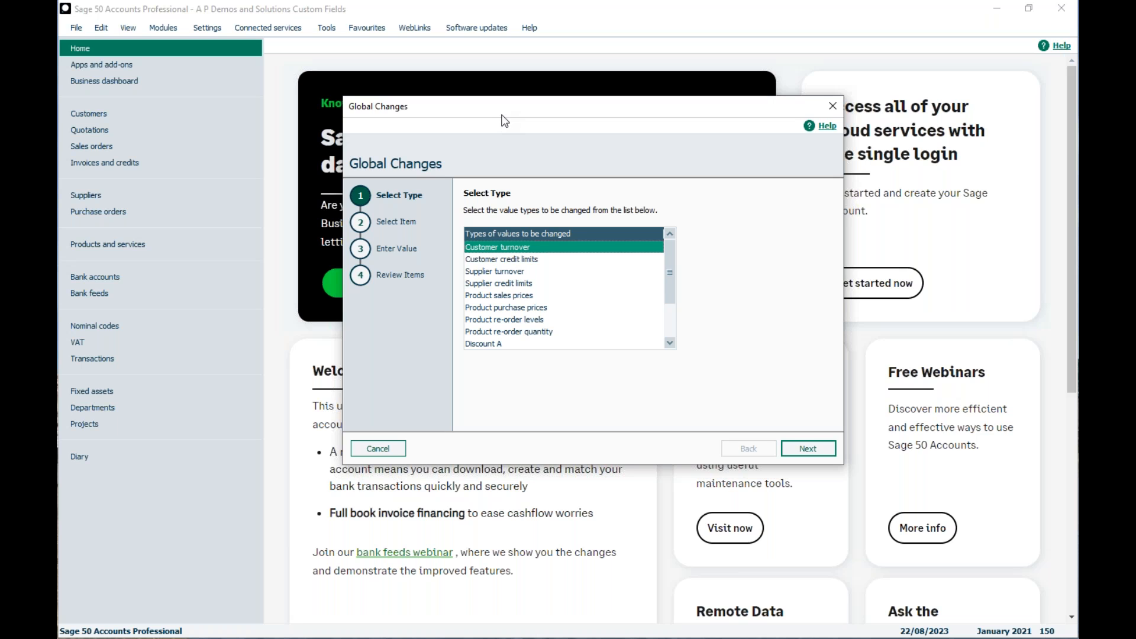
# Read the Global Changes Wizard help guide on which areas can be updated, and close the help centre
pyautogui.click(828, 127)
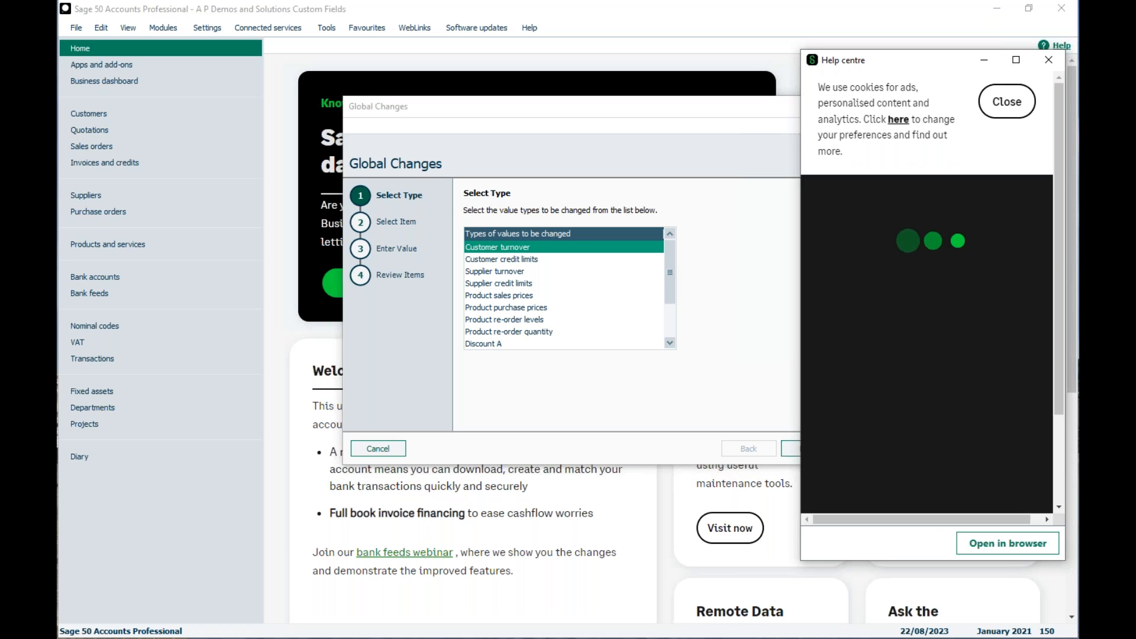
pyautogui.click(1000, 106)
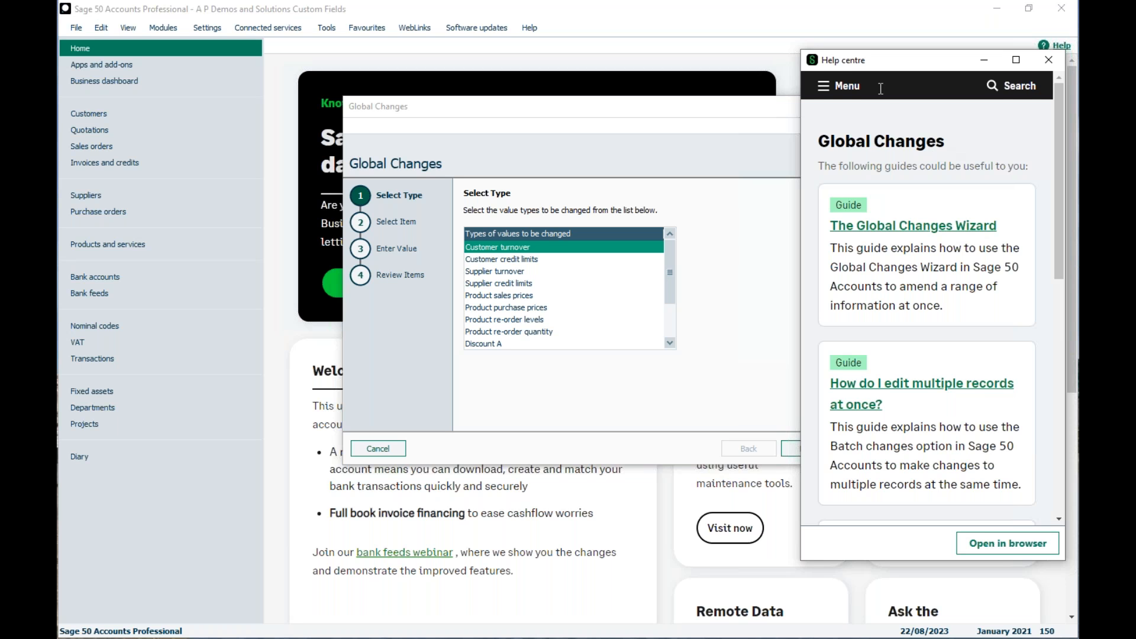
pyautogui.moveTo(860, 66); pyautogui.dragTo(917, 58)
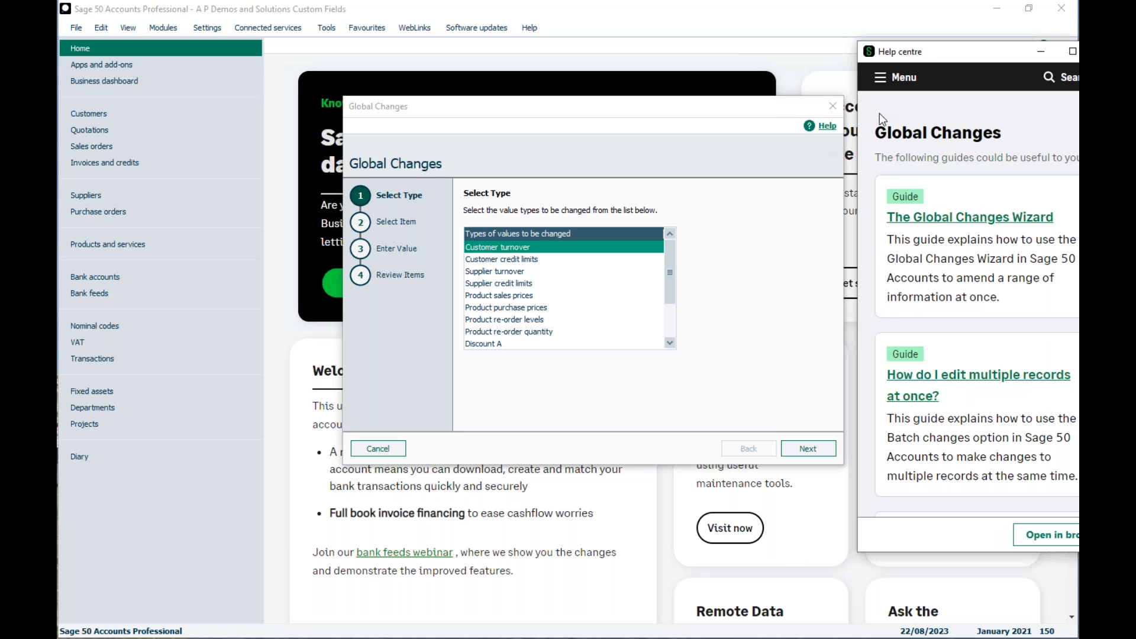
pyautogui.moveTo(913, 54); pyautogui.dragTo(860, 47)
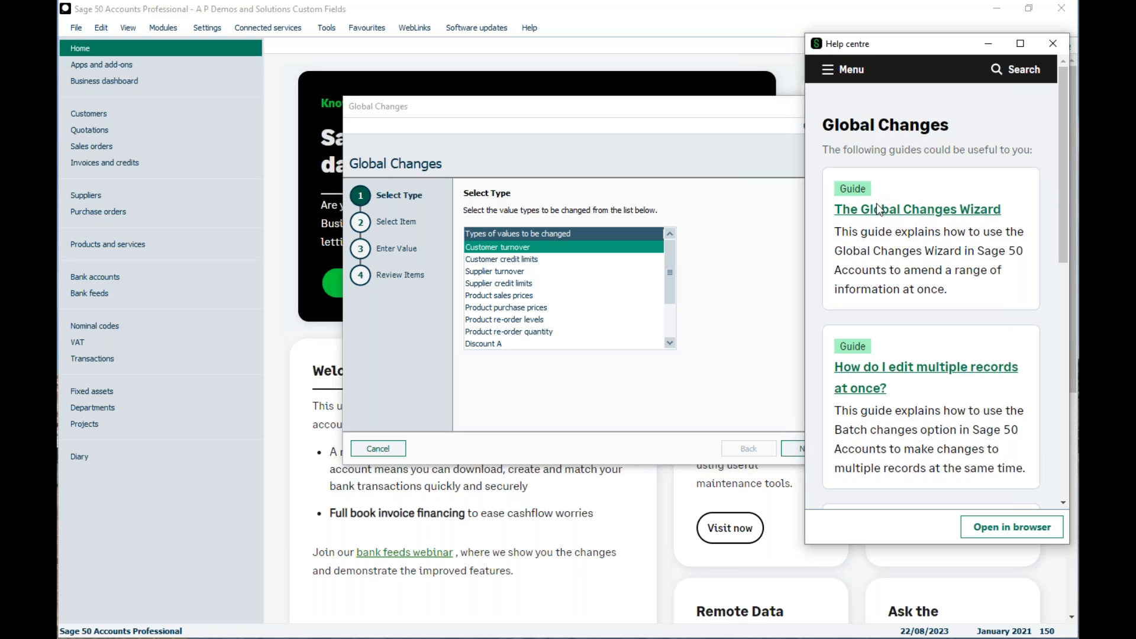
pyautogui.click(876, 206)
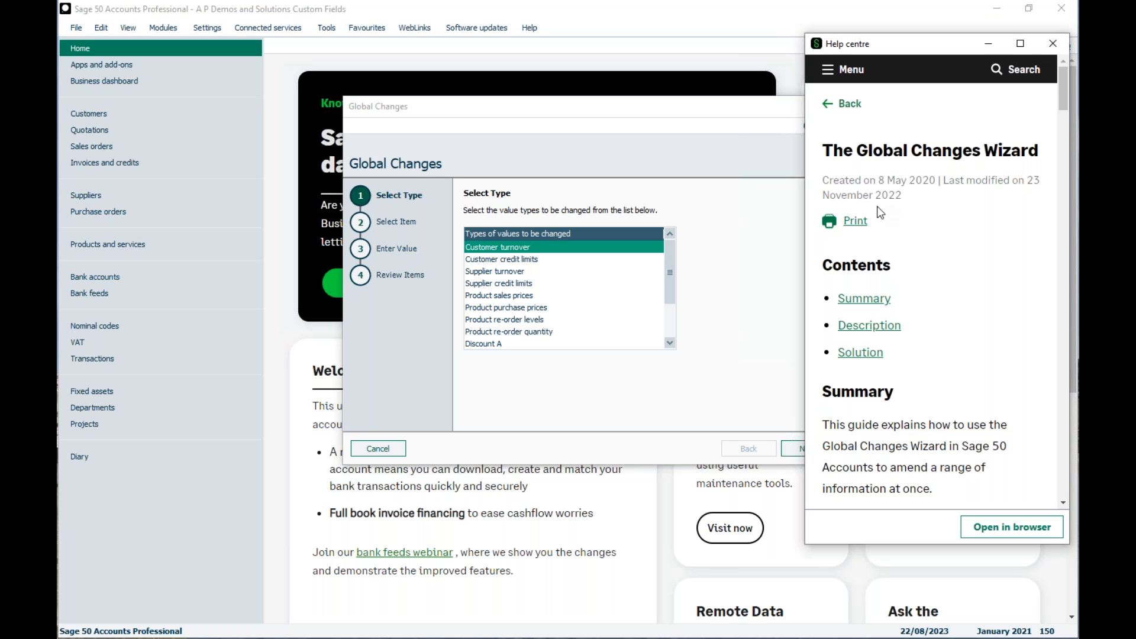
pyautogui.moveTo(1061, 91); pyautogui.dragTo(1062, 146)
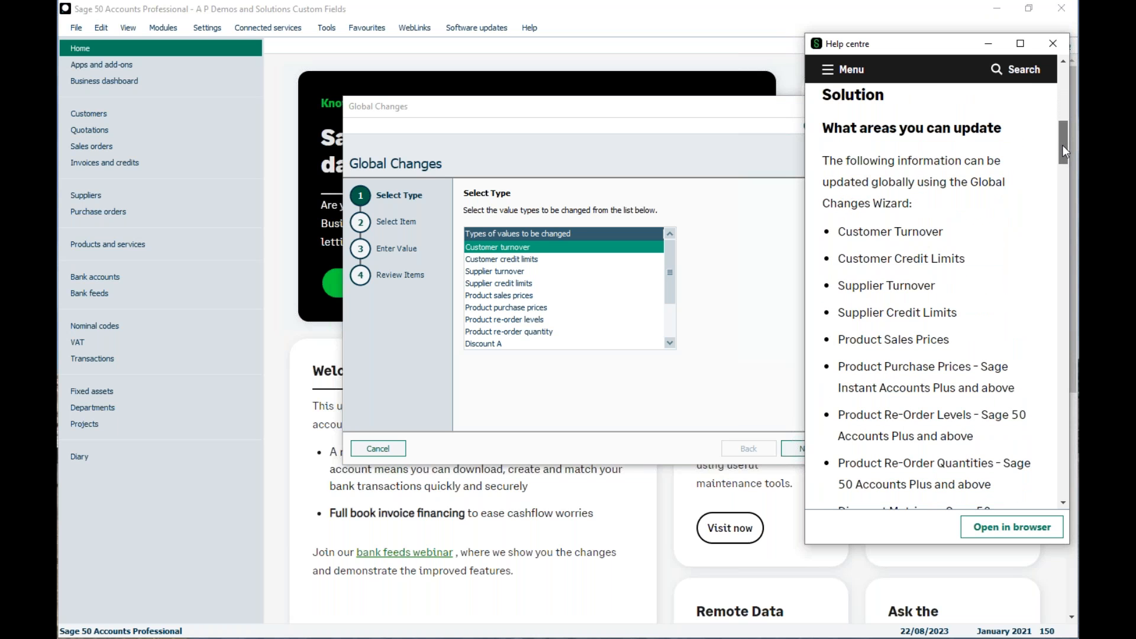
pyautogui.moveTo(1061, 131); pyautogui.dragTo(1064, 157)
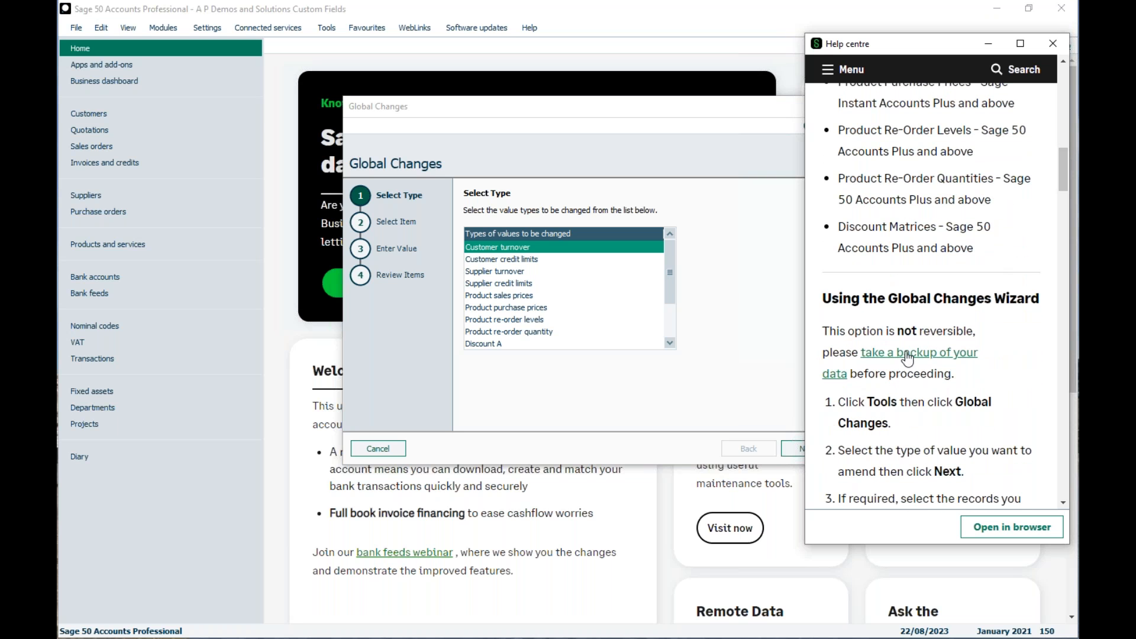
pyautogui.click(1052, 43)
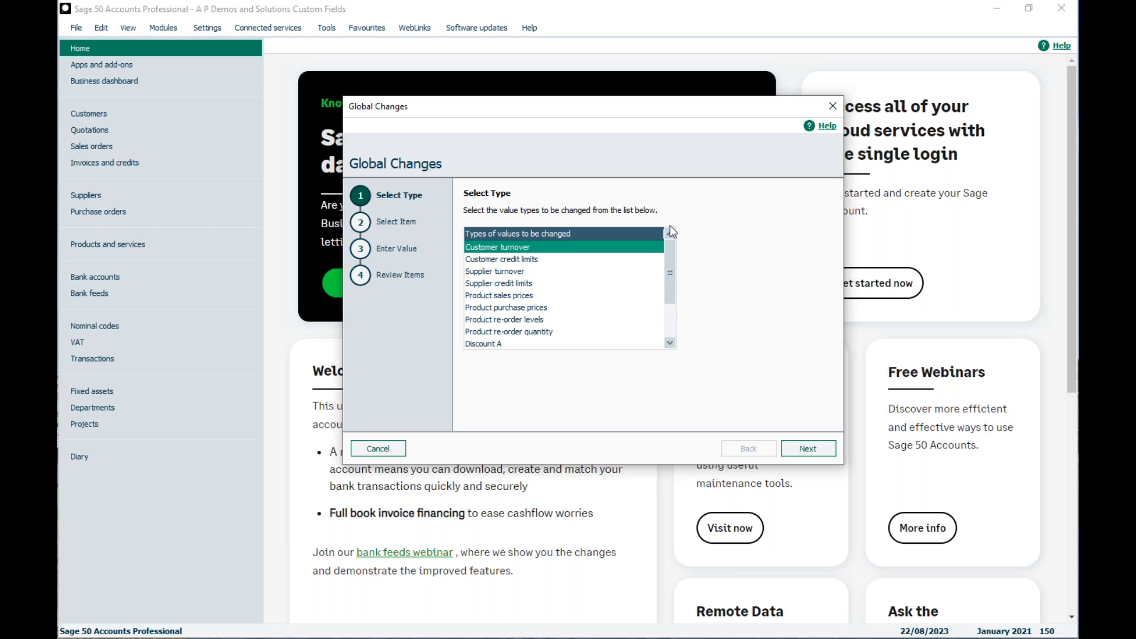
# Choose Customer credit limits as the type of values to change and continue to item selection
pyautogui.click(524, 260)
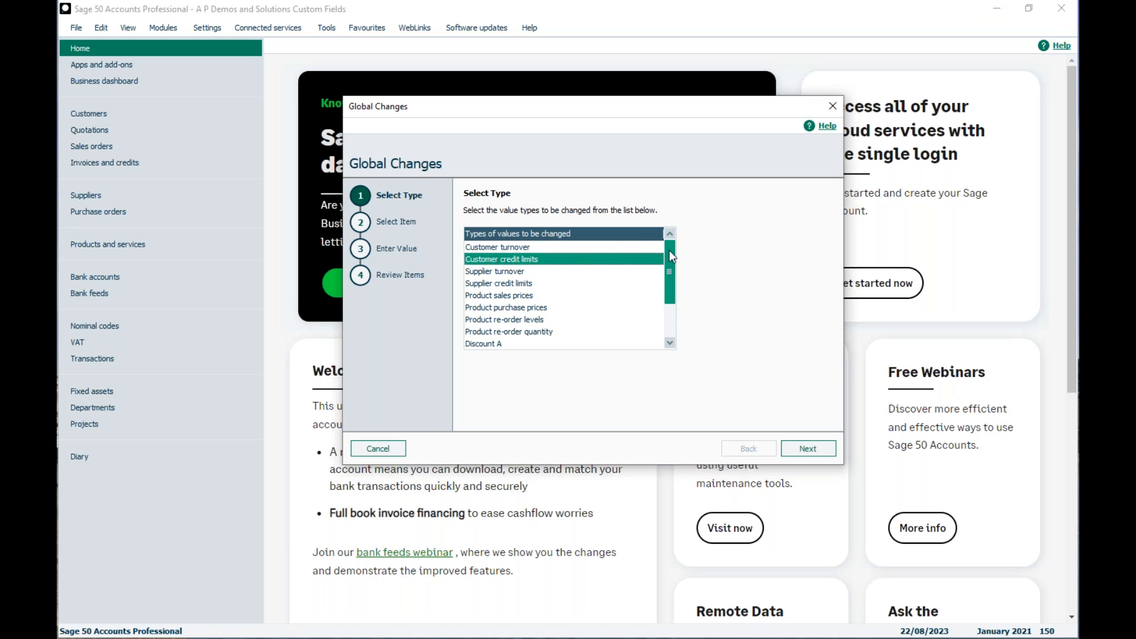
pyautogui.moveTo(669, 250); pyautogui.dragTo(673, 282)
pyautogui.click(811, 449)
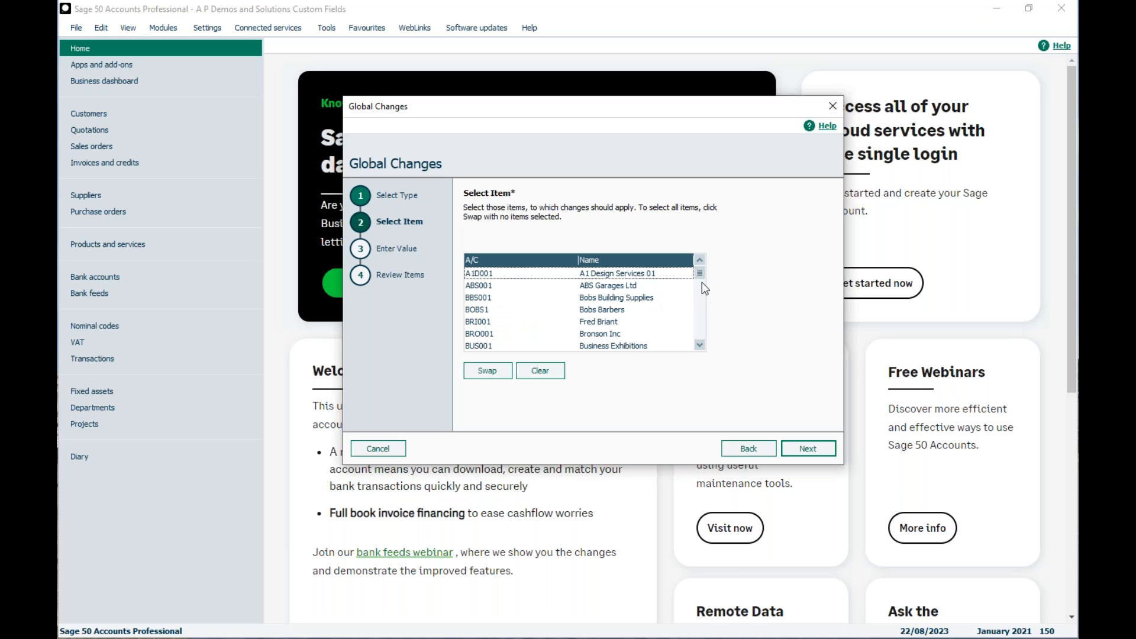
# Try selecting all listed customer accounts at once and clear the whole selection
pyautogui.moveTo(699, 276); pyautogui.dragTo(701, 254)
pyautogui.click(484, 371)
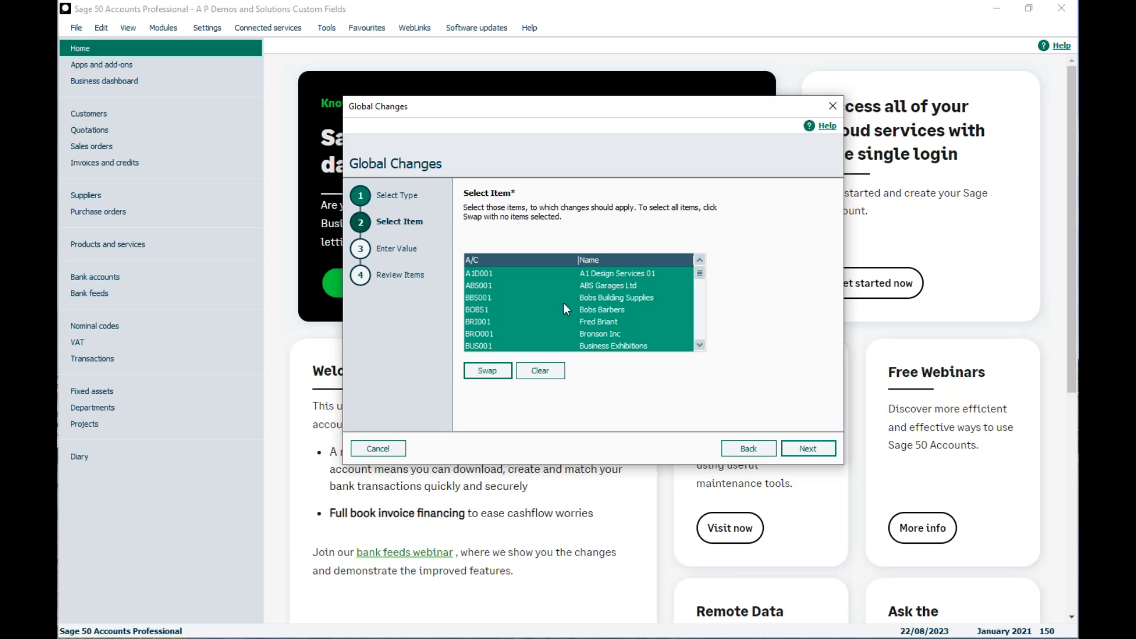
pyautogui.scroll(-3, 705, 349)
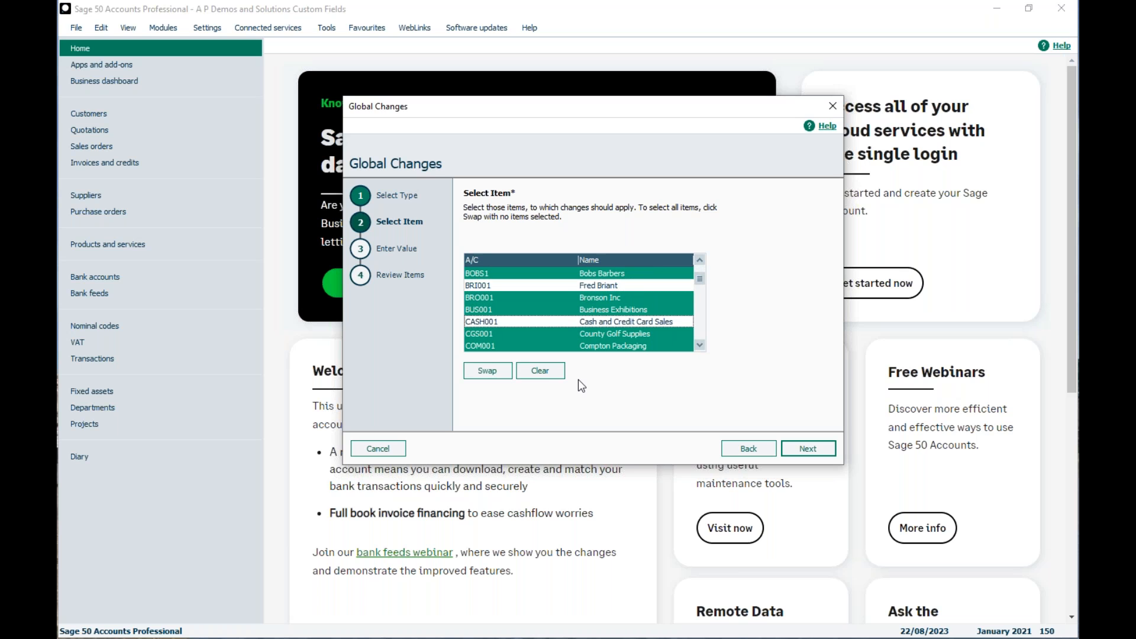
pyautogui.click(549, 373)
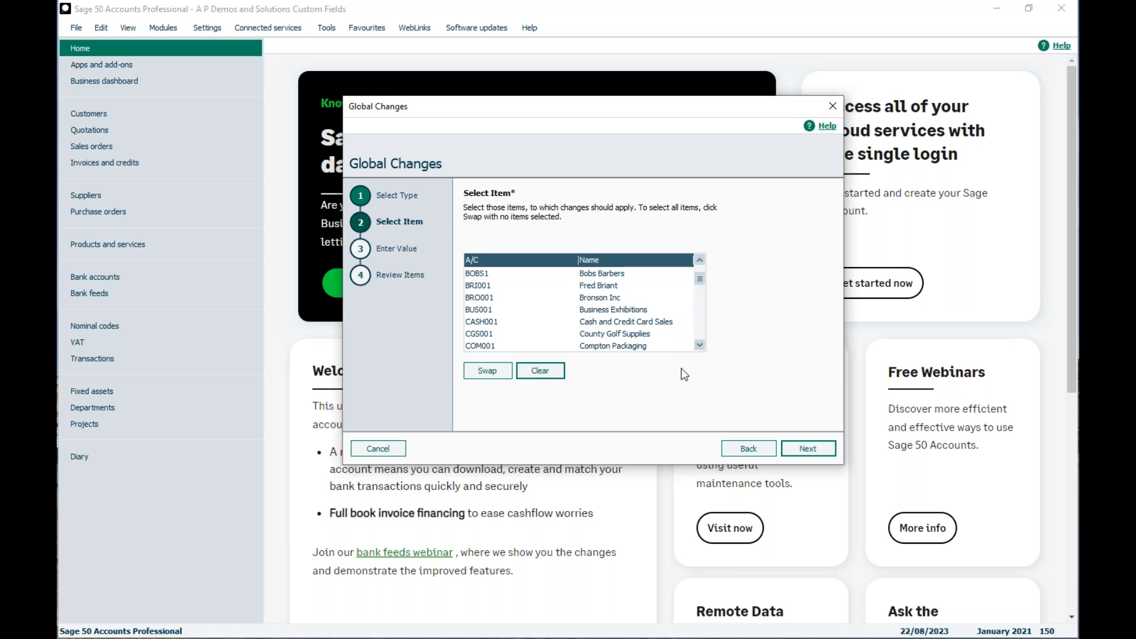
pyautogui.scroll(1, 702, 265)
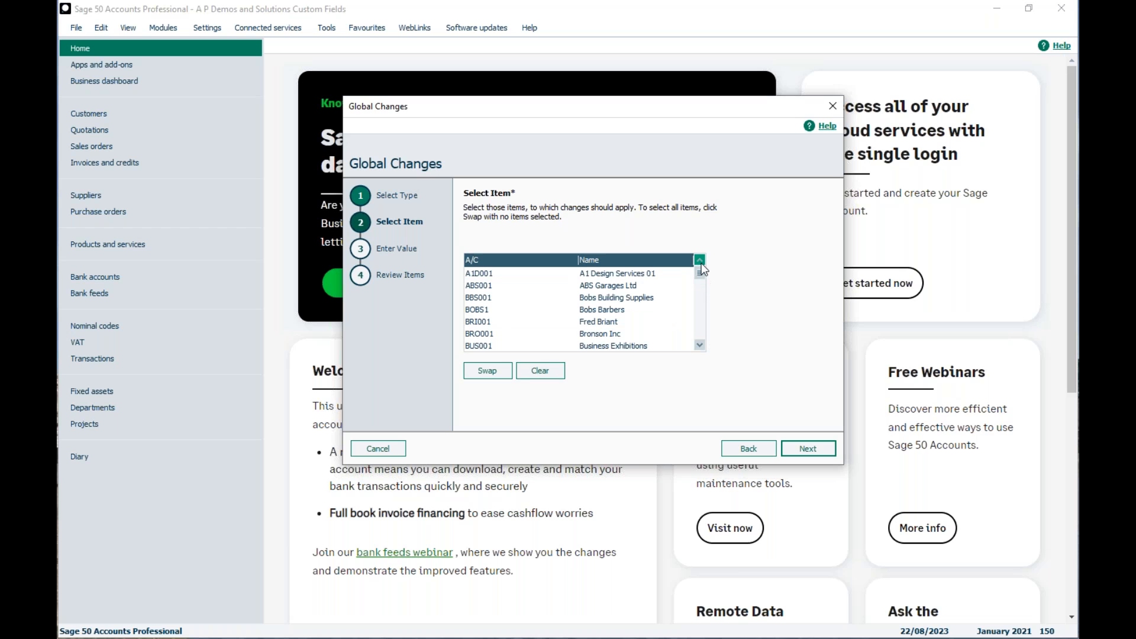
# Select only A1 Design Services 01, Bobs Building Supplies and Business Exhibitions, and continue to value entry
pyautogui.click(599, 276)
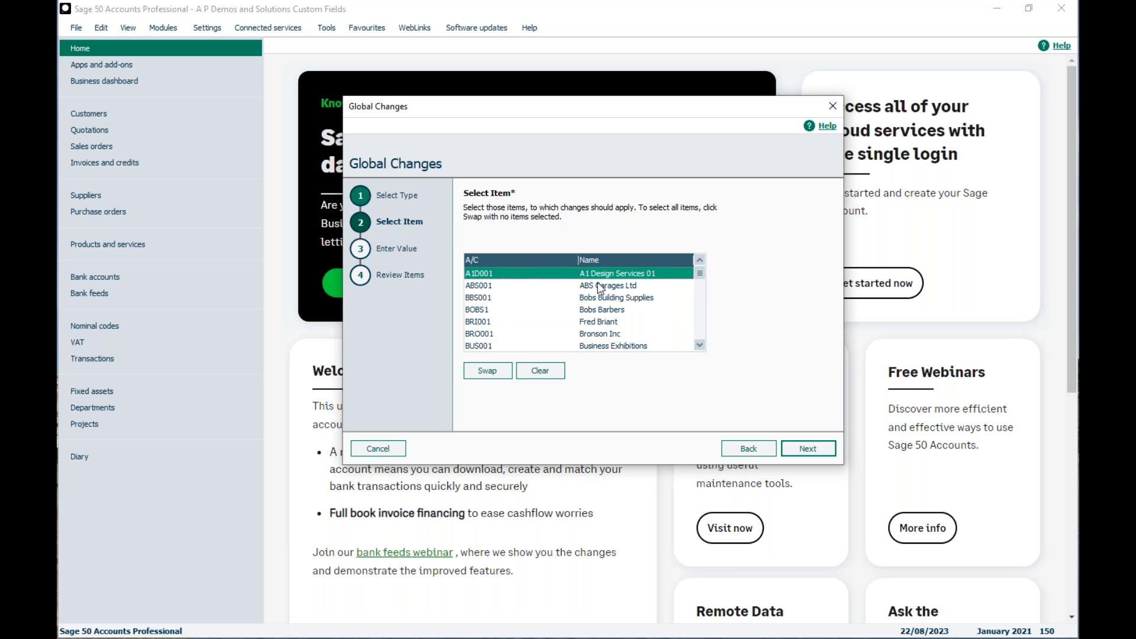
pyautogui.click(589, 299)
pyautogui.click(589, 324)
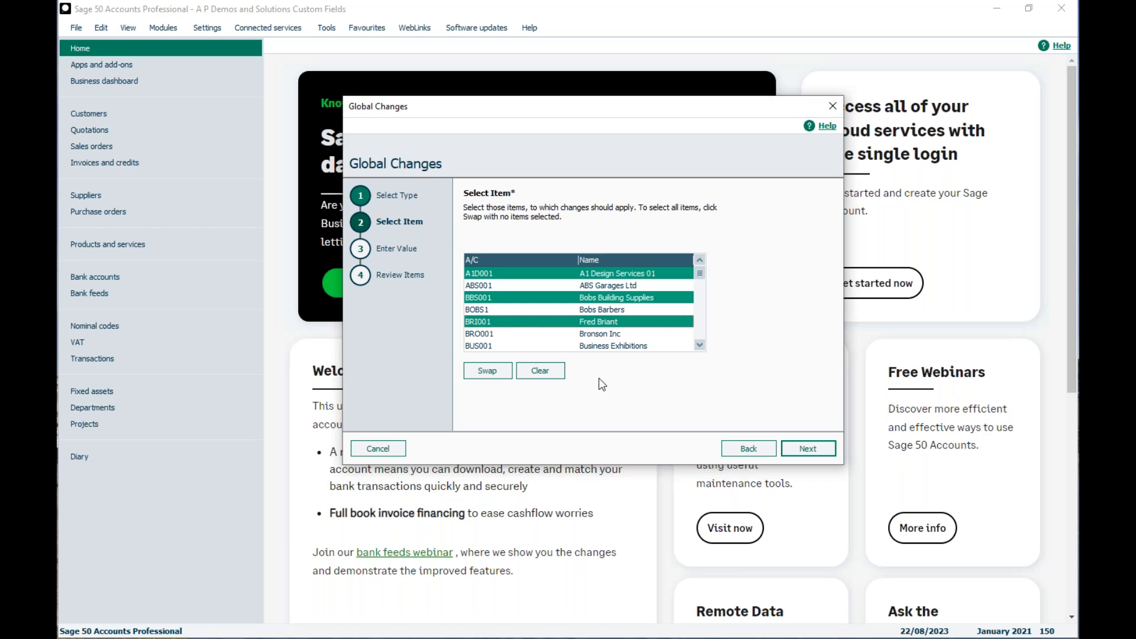
pyautogui.click(596, 322)
pyautogui.click(596, 346)
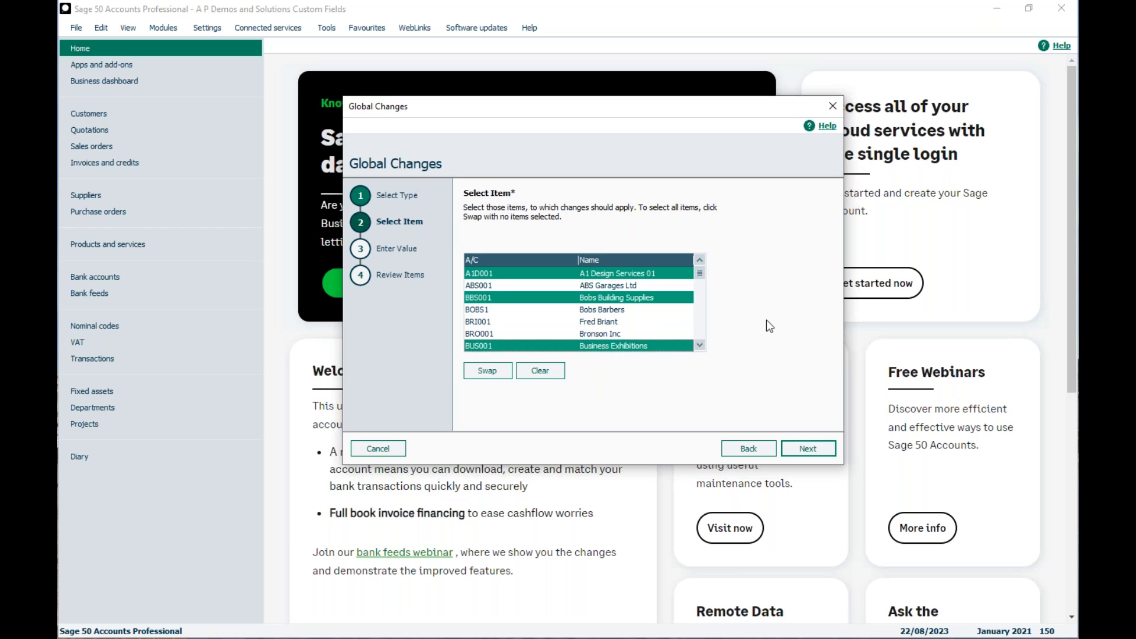
pyautogui.click(801, 452)
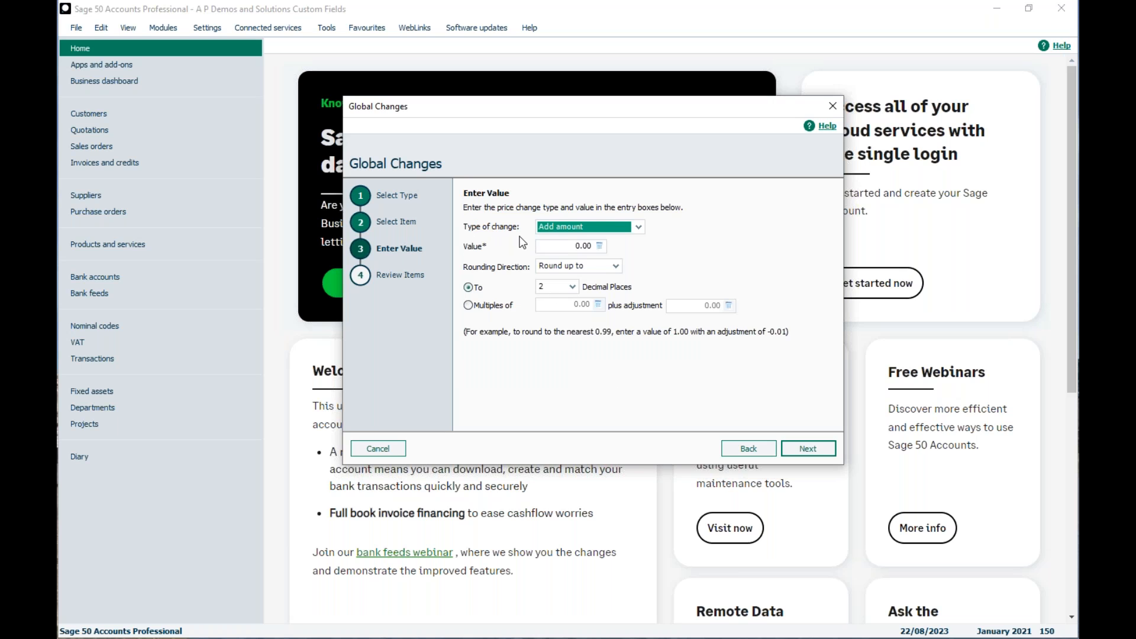
# Set the credit limit change type to Increase by percentage with a value of 15%
pyautogui.click(638, 227)
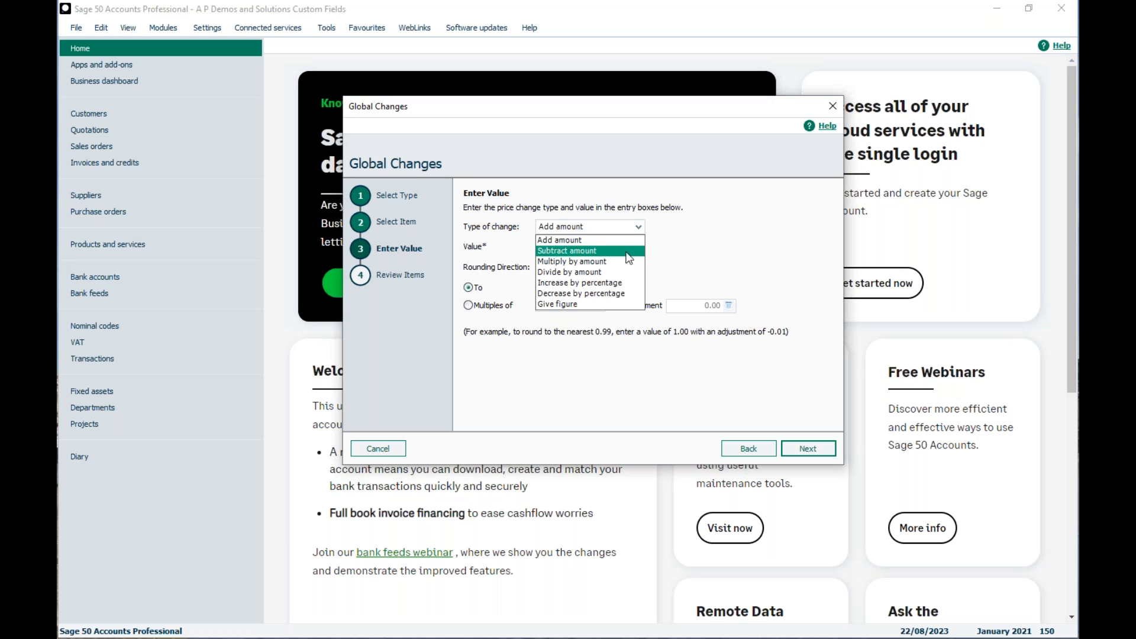
pyautogui.click(558, 241)
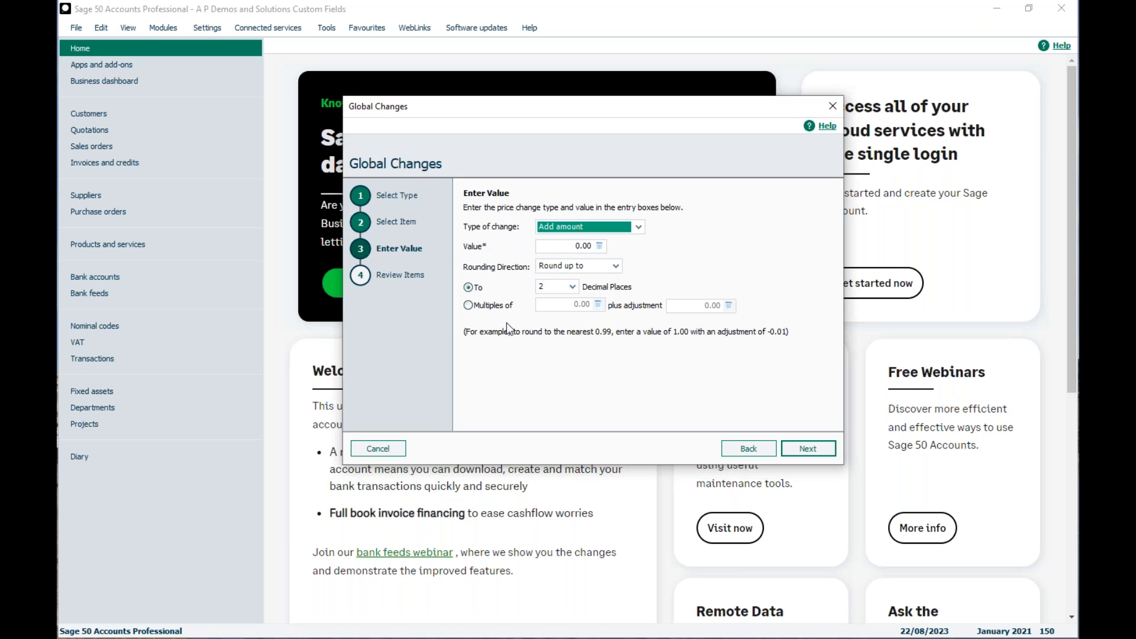
pyautogui.click(639, 227)
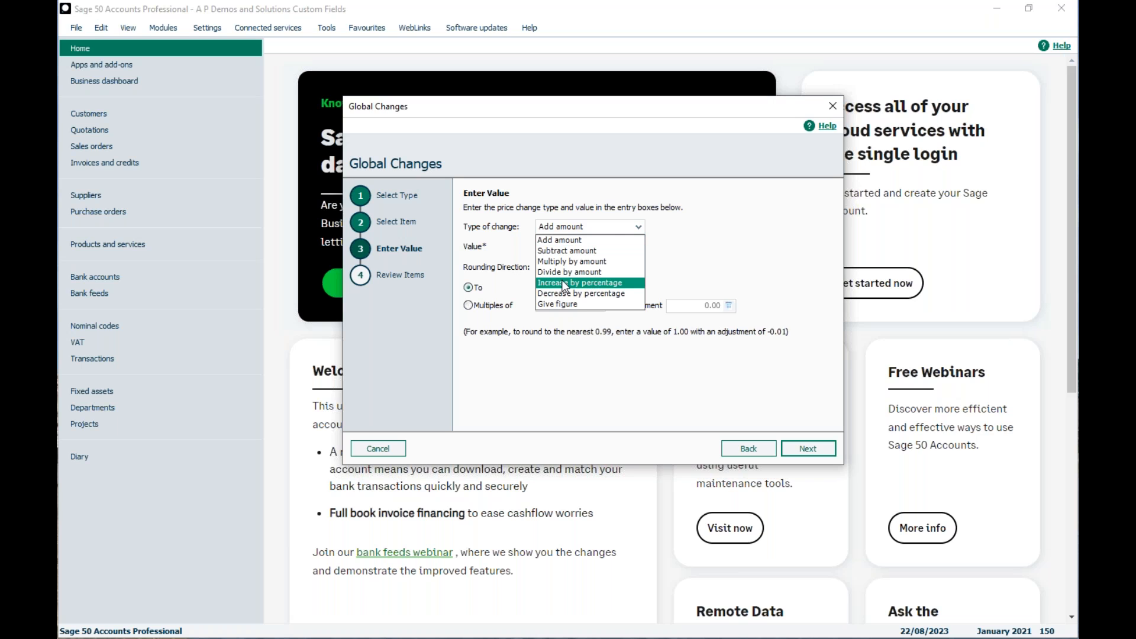
pyautogui.click(544, 284)
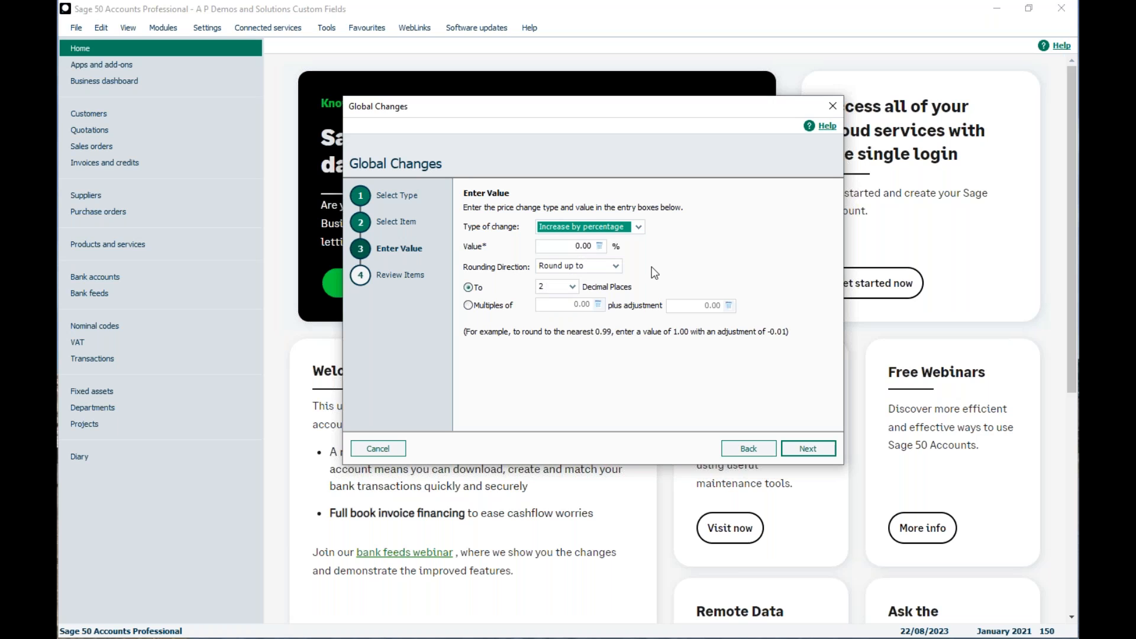
pyautogui.click(559, 245)
pyautogui.write('15')
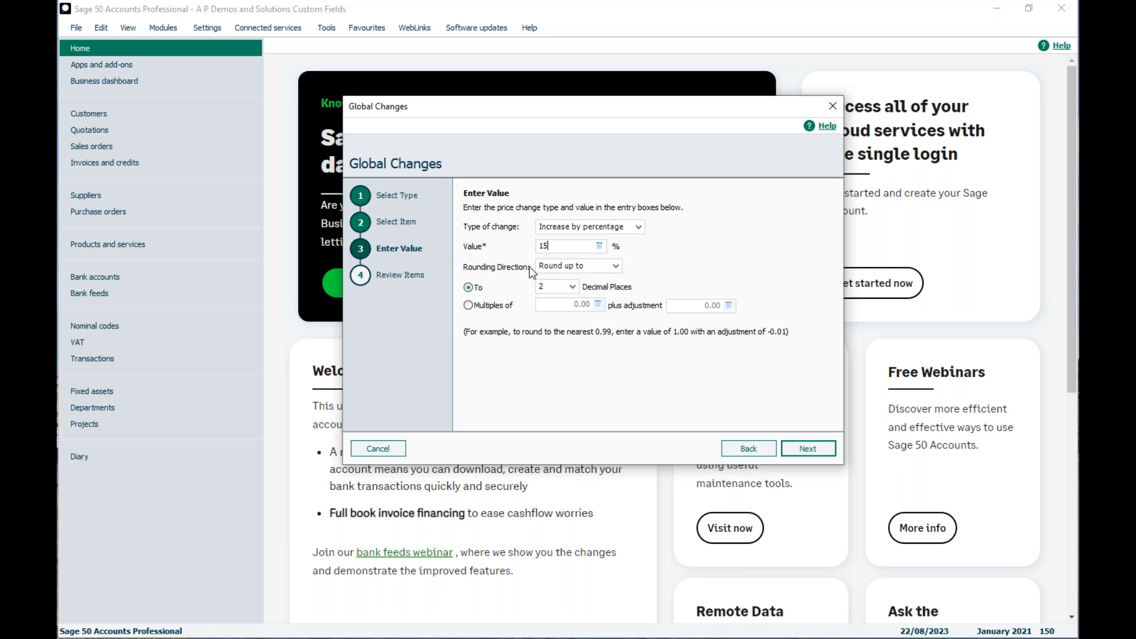
# Check the rounding options, keep Round up to with 2 decimal places, and continue to the item review
pyautogui.click(616, 261)
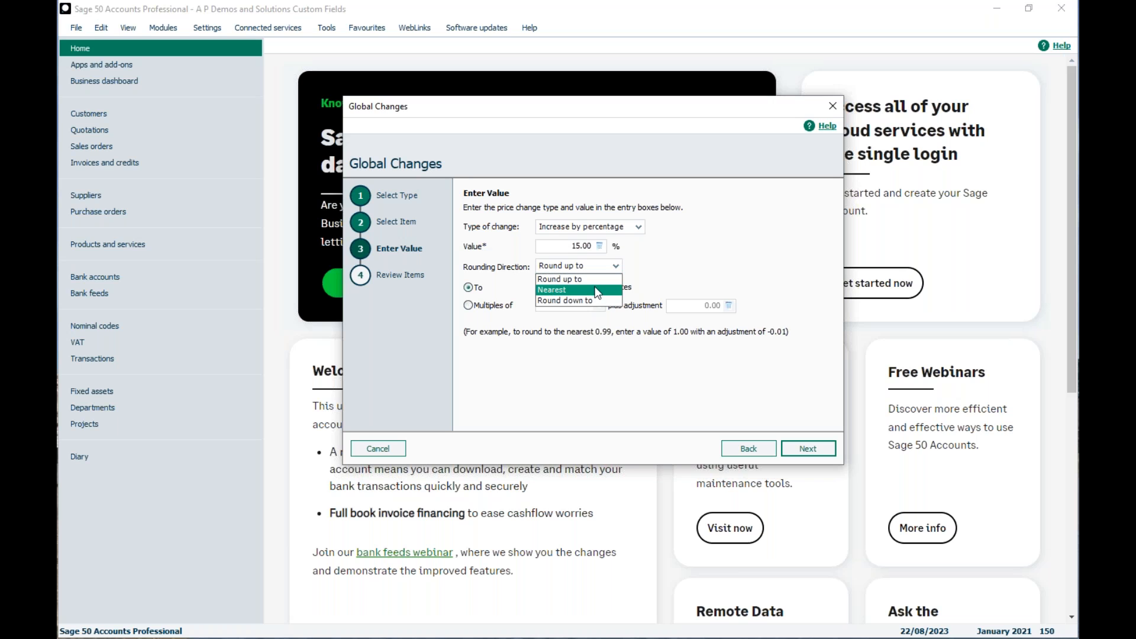
pyautogui.click(657, 253)
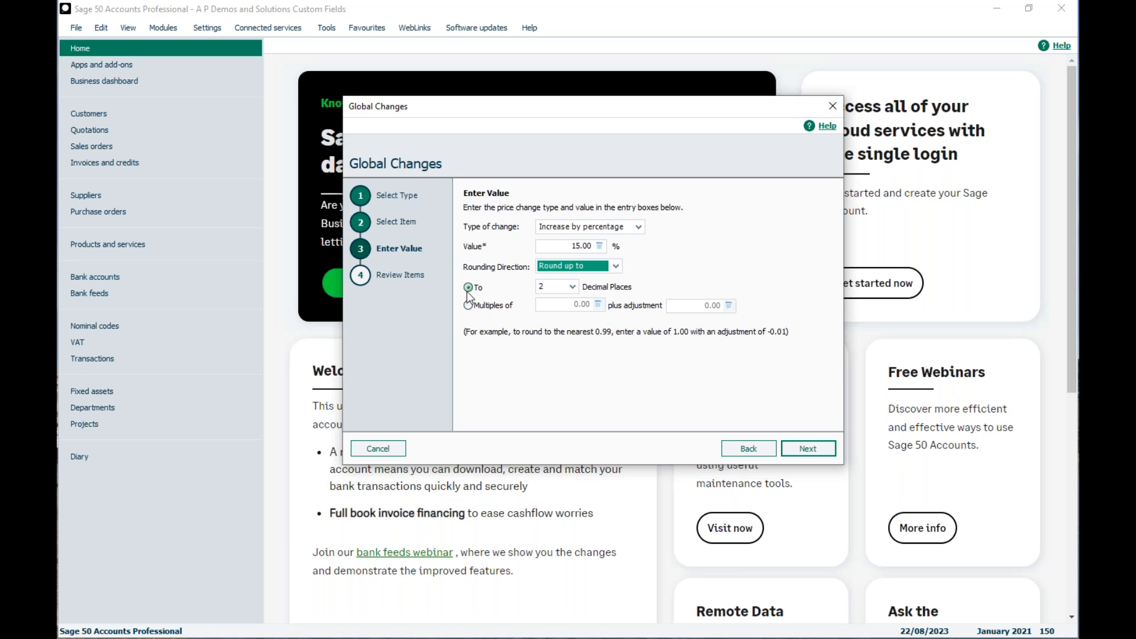
pyautogui.click(572, 290)
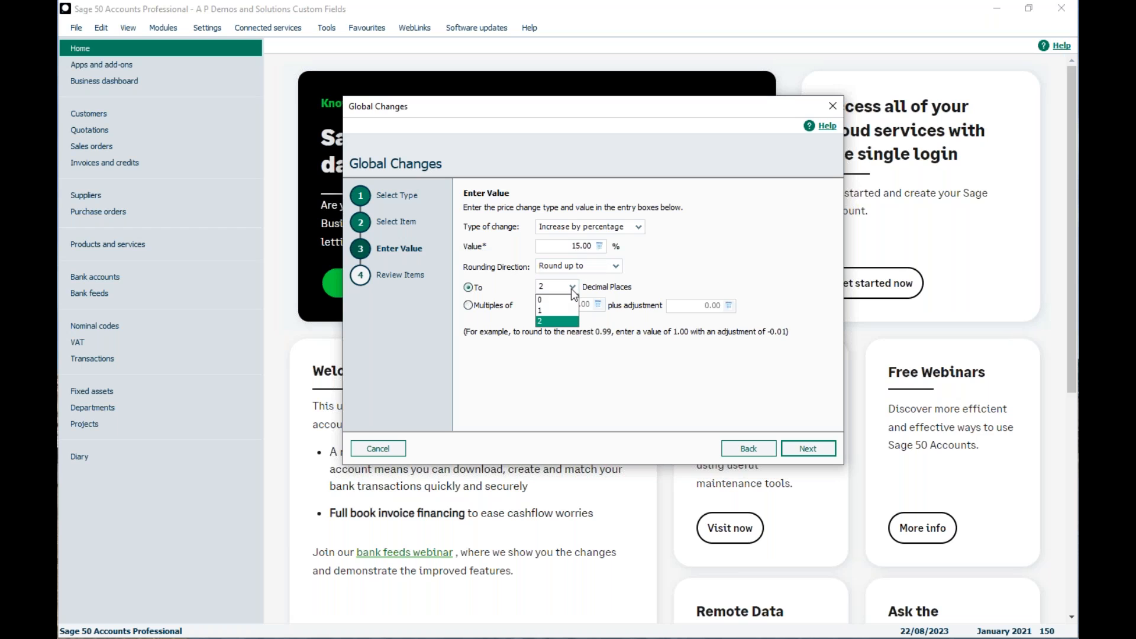
pyautogui.click(653, 274)
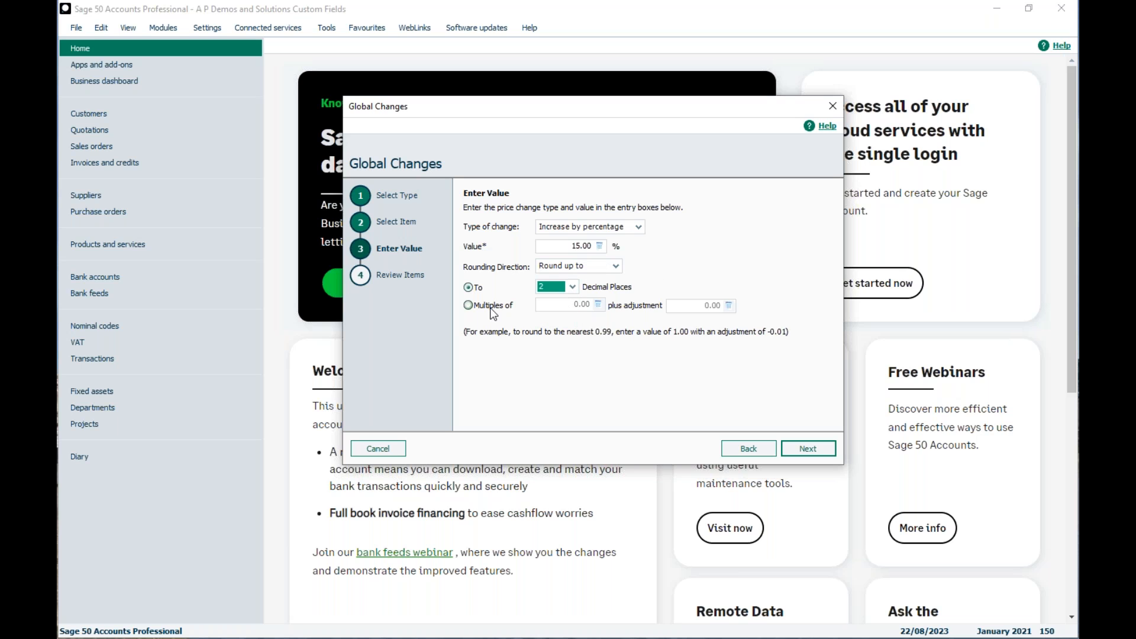
pyautogui.click(468, 305)
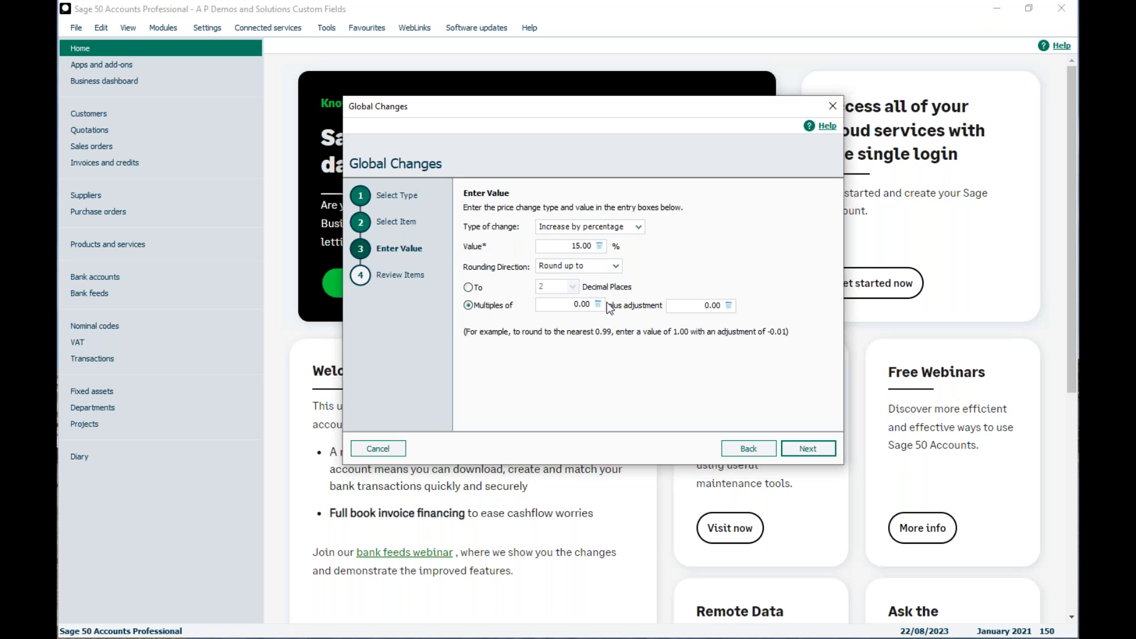
pyautogui.click(468, 287)
pyautogui.click(813, 449)
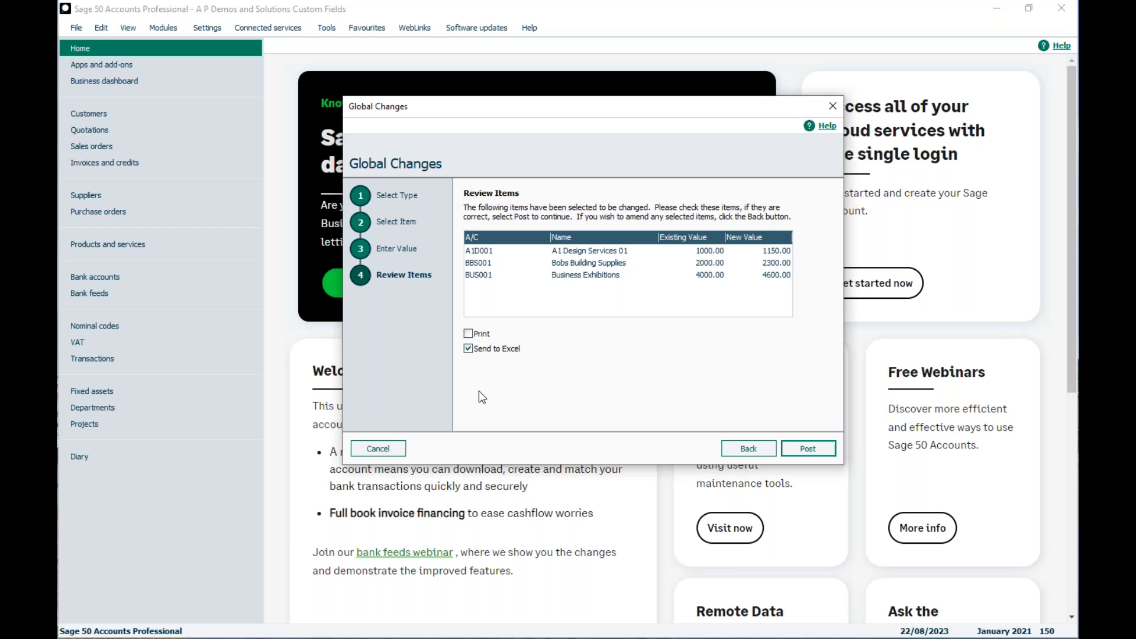
# Post the reviewed credit limit changes with Send to Excel enabled and accept that they cannot be reversed
pyautogui.click(467, 349)
pyautogui.click(808, 450)
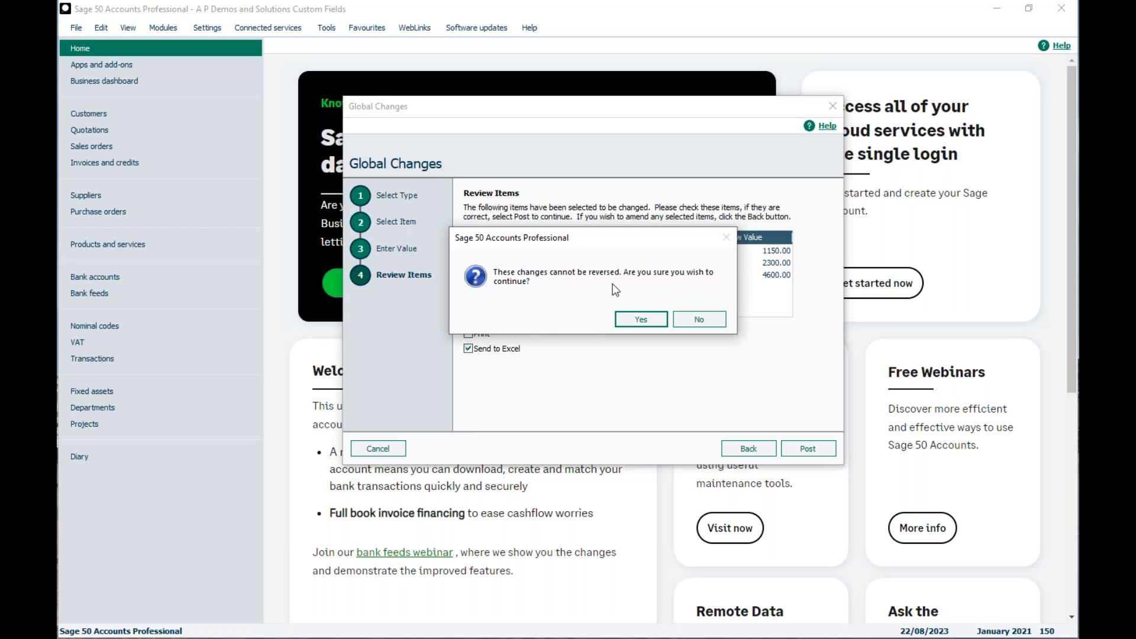
pyautogui.click(627, 318)
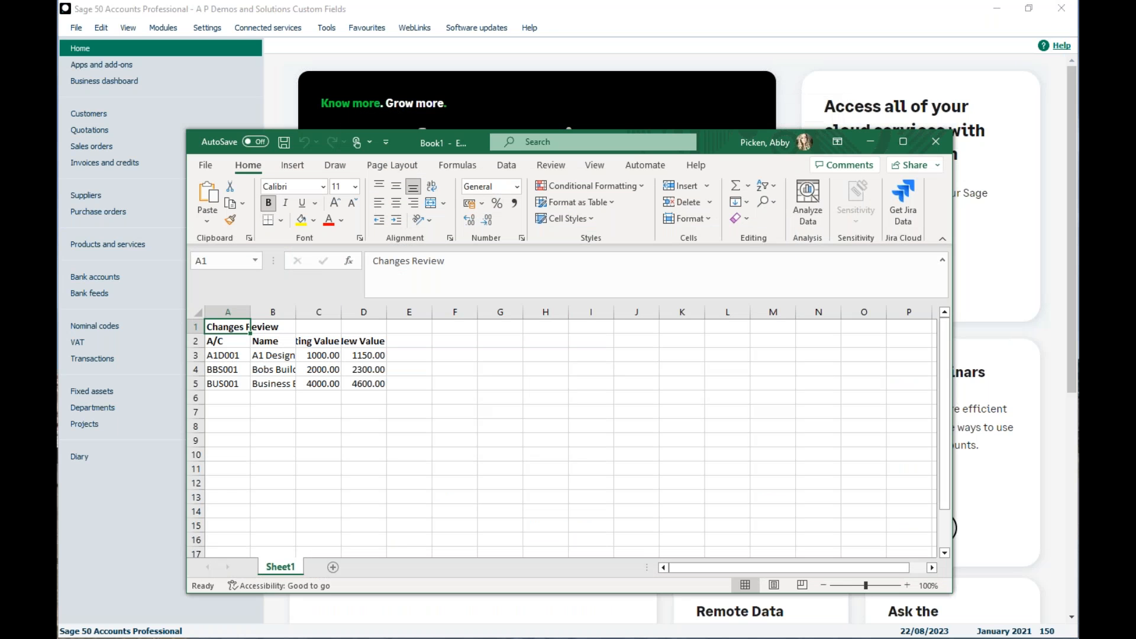
# In Excel, maximise and enlarge the exported Changes Review sheet and fit the Name column to its contents
pyautogui.click(903, 142)
pyautogui.click(1042, 631)
pyautogui.click(1042, 631)
pyautogui.click(1042, 630)
pyautogui.click(1042, 630)
pyautogui.click(1042, 631)
pyautogui.click(1041, 631)
pyautogui.click(1042, 631)
pyautogui.click(1042, 631)
pyautogui.click(1041, 630)
pyautogui.moveTo(266, 189); pyautogui.dragTo(360, 189)
pyautogui.doubleClick(360, 189)
pyautogui.click(379, 393)
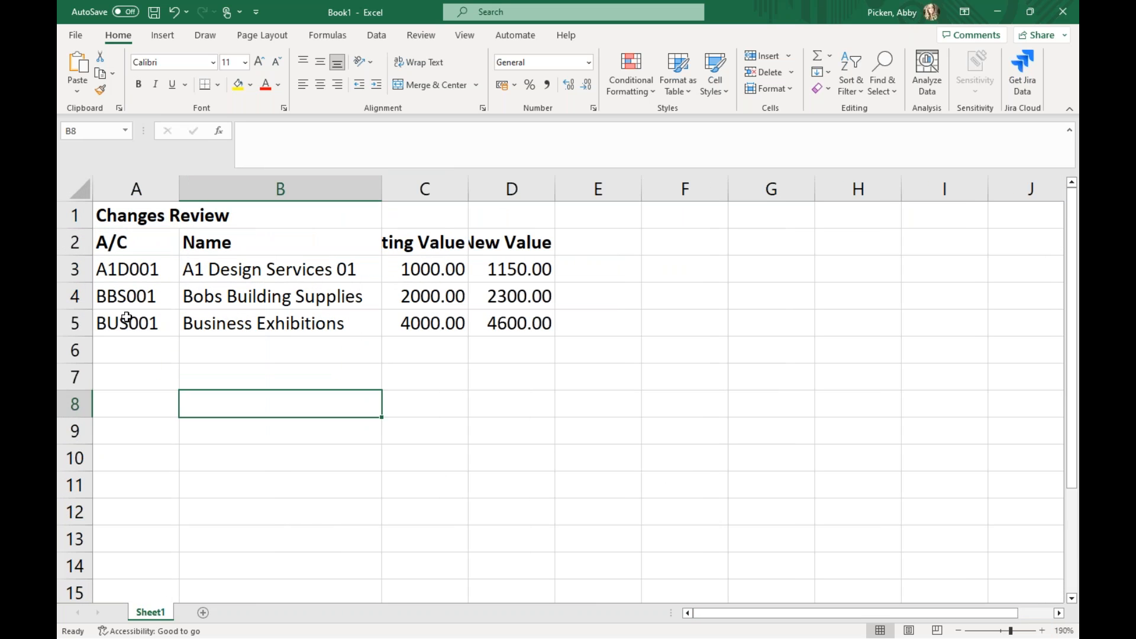
# Fit the Existing Value and New Value columns to their contents, review the changes, and close the workbook
pyautogui.click(127, 266)
pyautogui.click(257, 279)
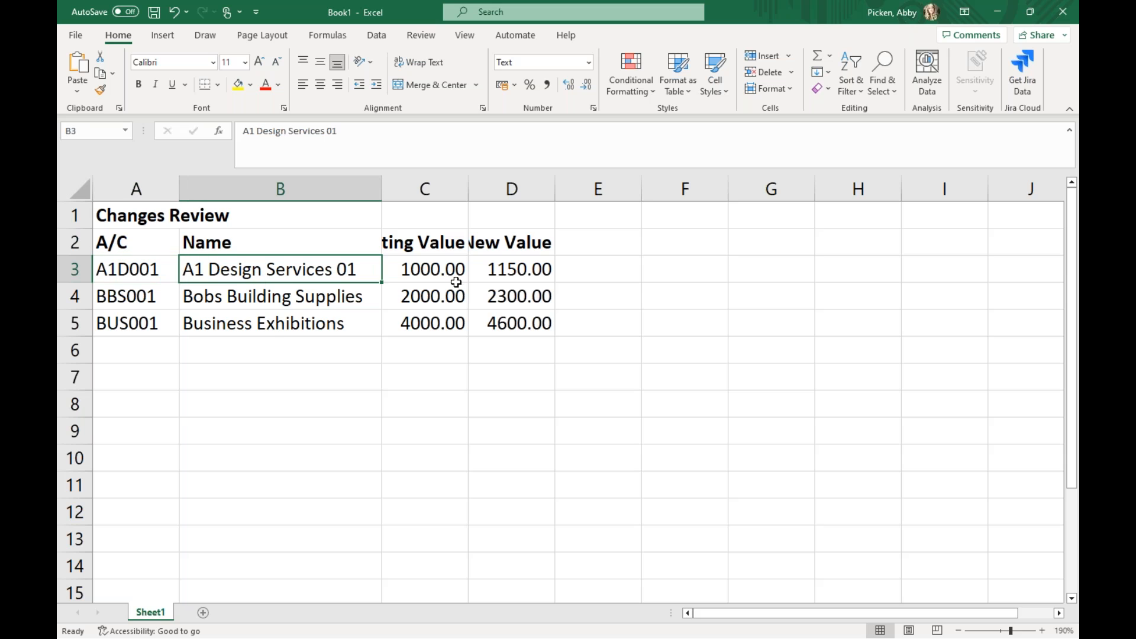
pyautogui.doubleClick(468, 189)
pyautogui.moveTo(599, 192); pyautogui.dragTo(599, 191)
pyautogui.doubleClick(599, 191)
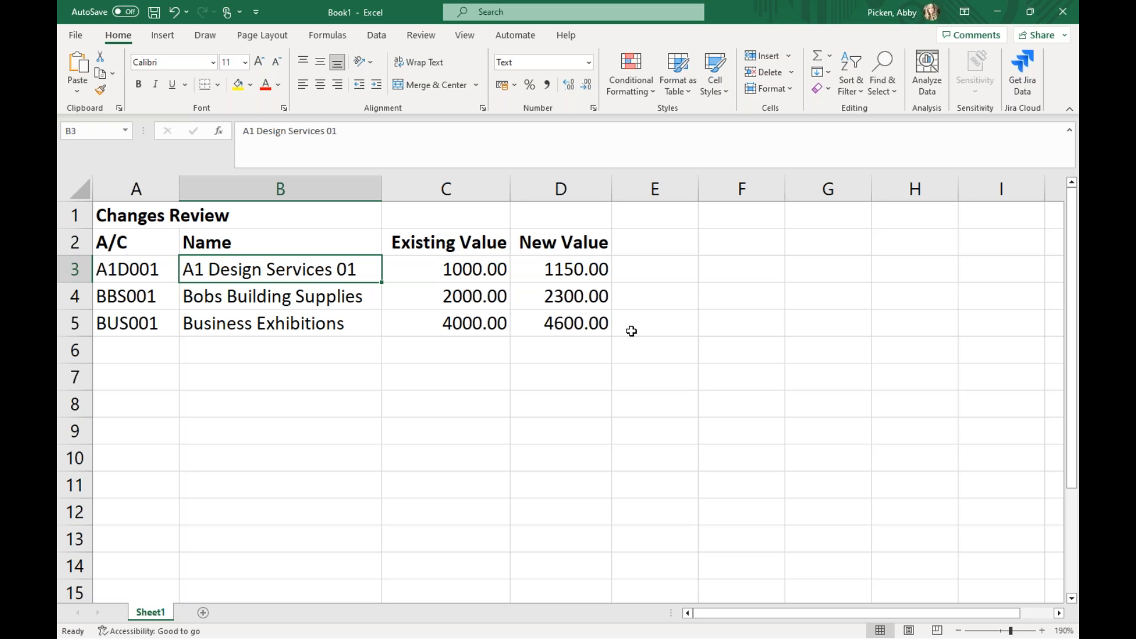
pyautogui.click(1056, 17)
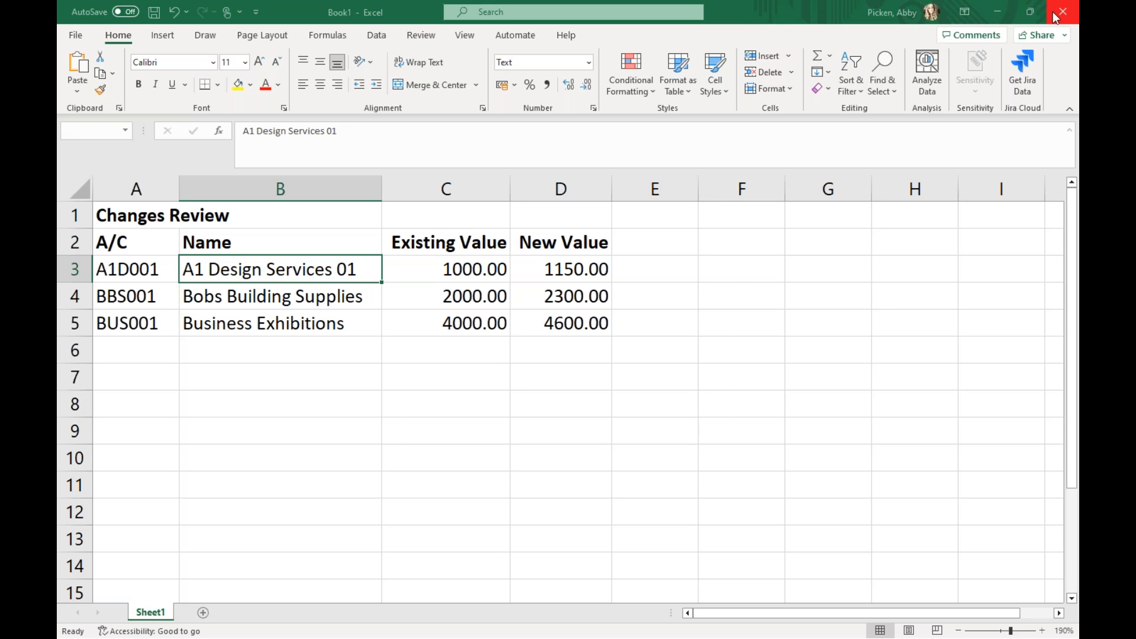
pyautogui.click(630, 460)
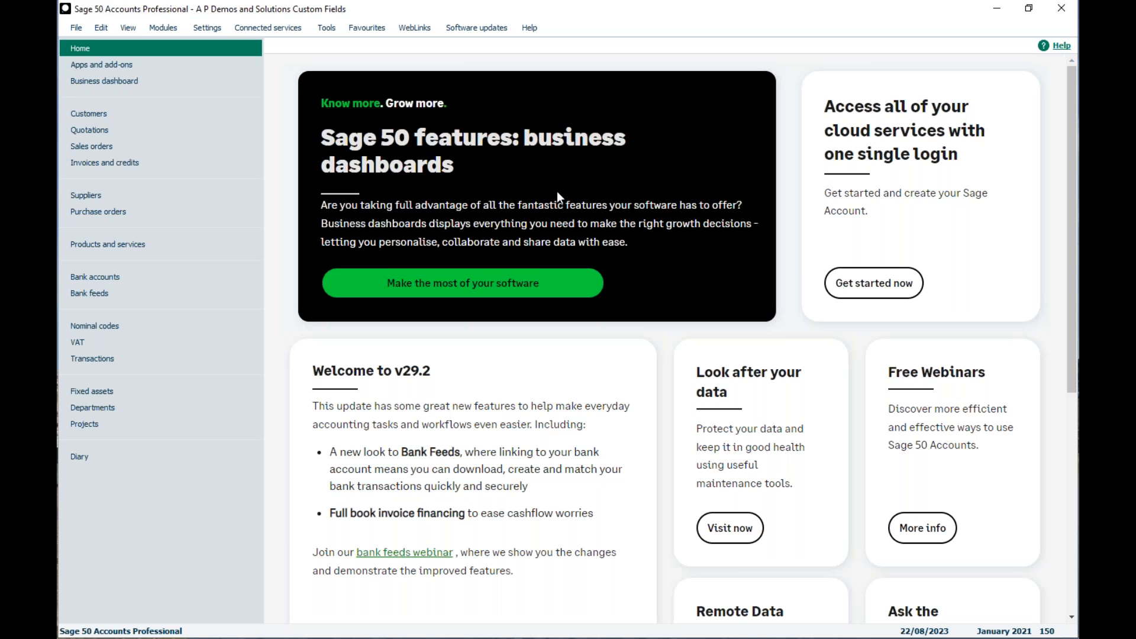
# From the customer list, open the A1 Design Services 01 record, check the custom fields in its defaults, and close it
pyautogui.click(67, 113)
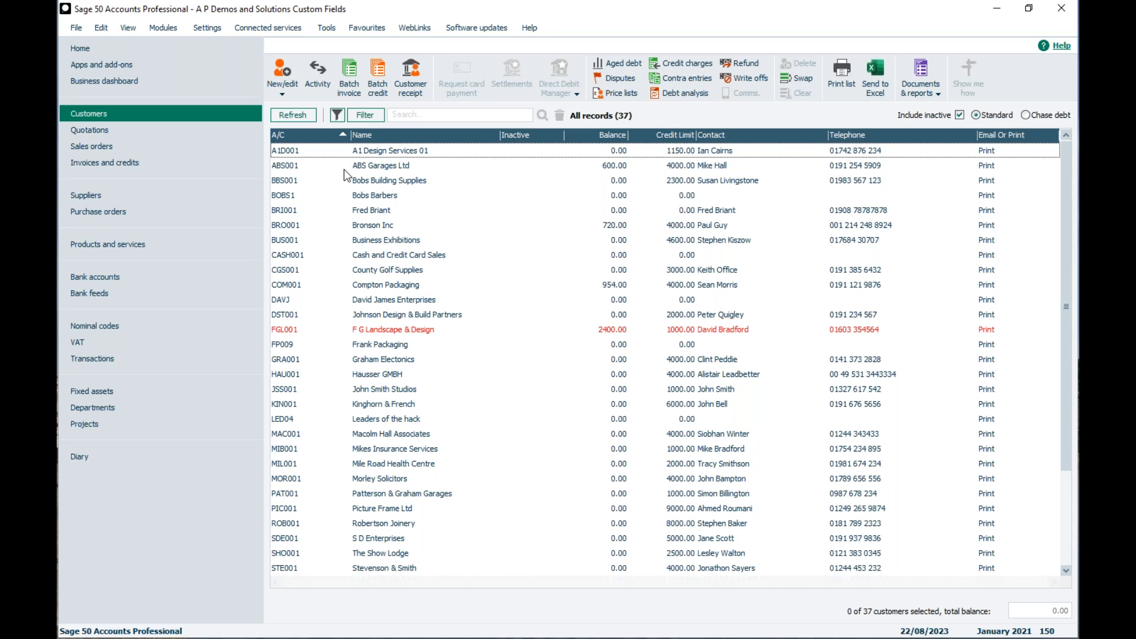
pyautogui.click(362, 151)
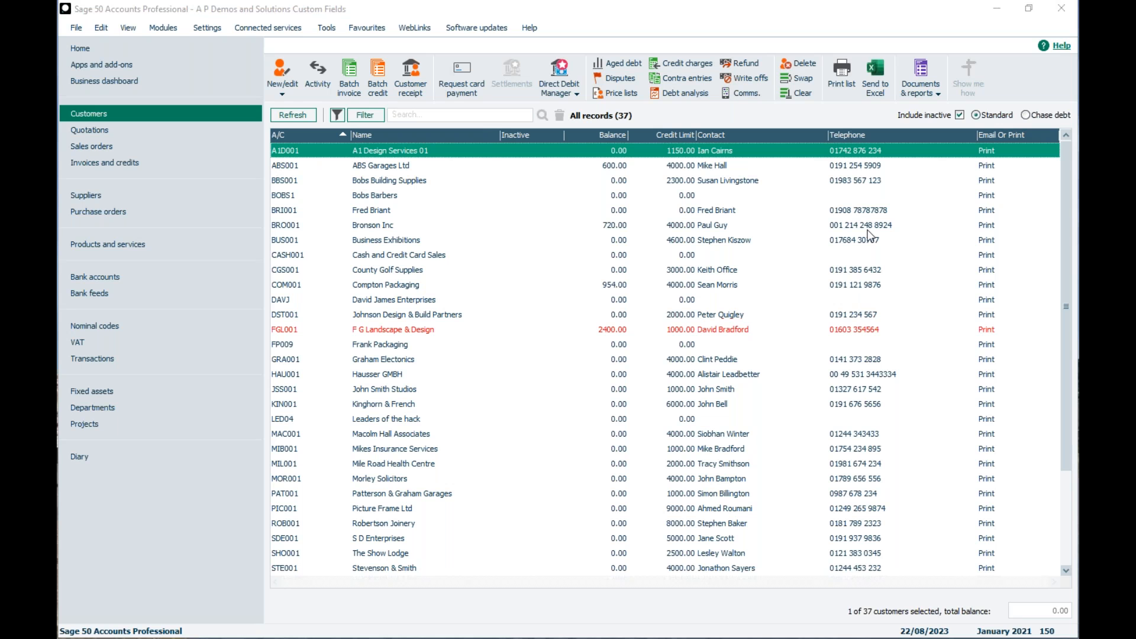
pyautogui.moveTo(1077, 56); pyautogui.dragTo(520, 63)
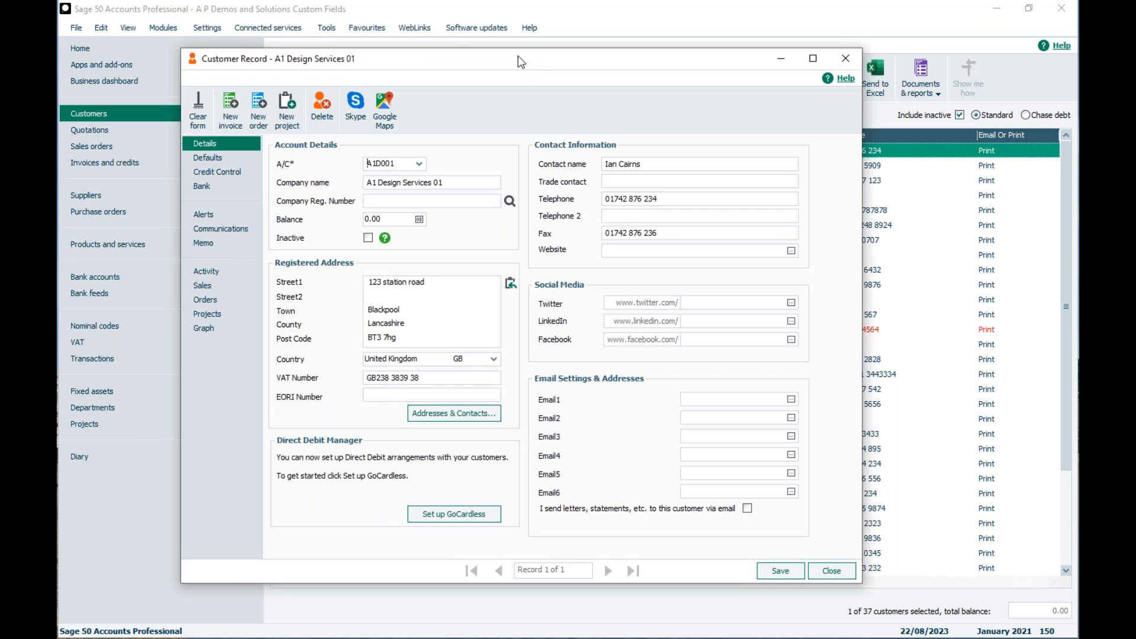
pyautogui.click(187, 160)
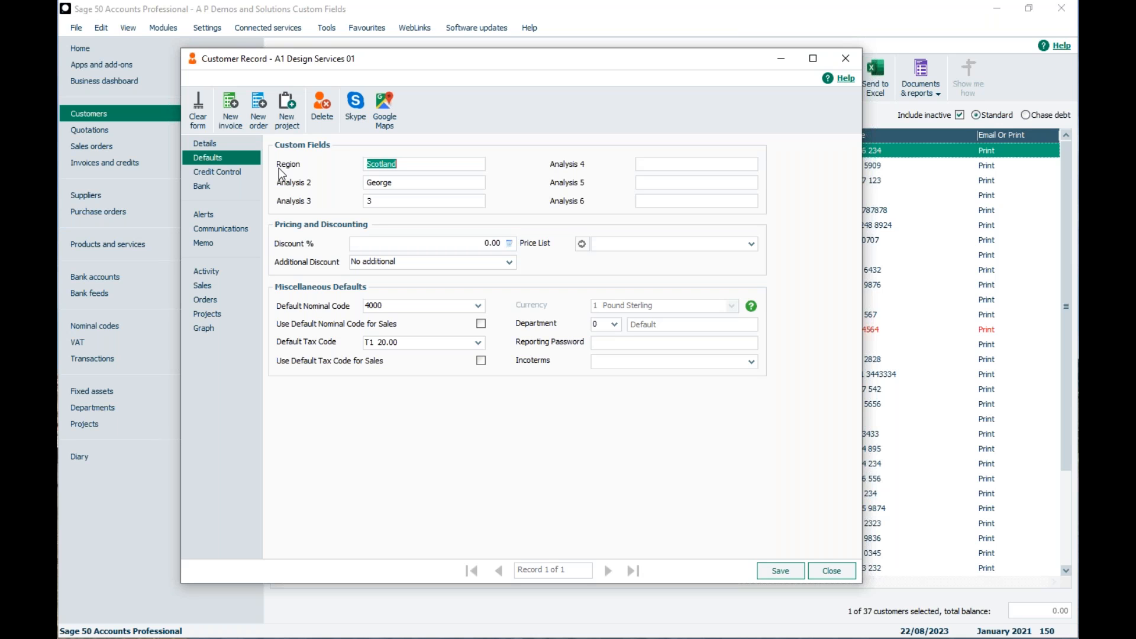
pyautogui.click(216, 32)
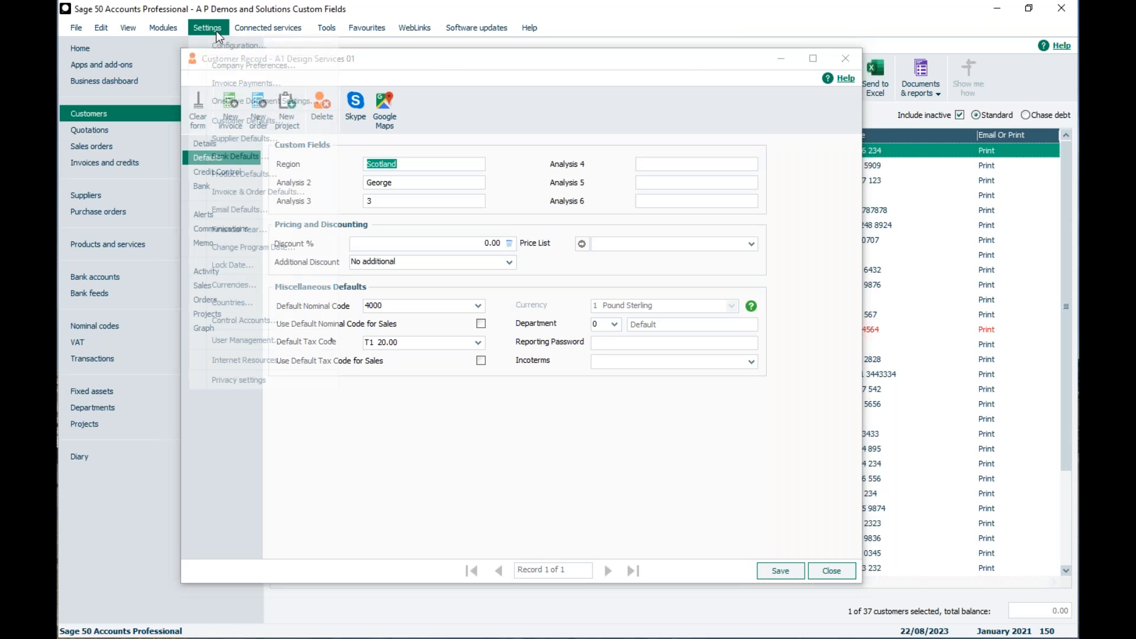
pyautogui.click(457, 55)
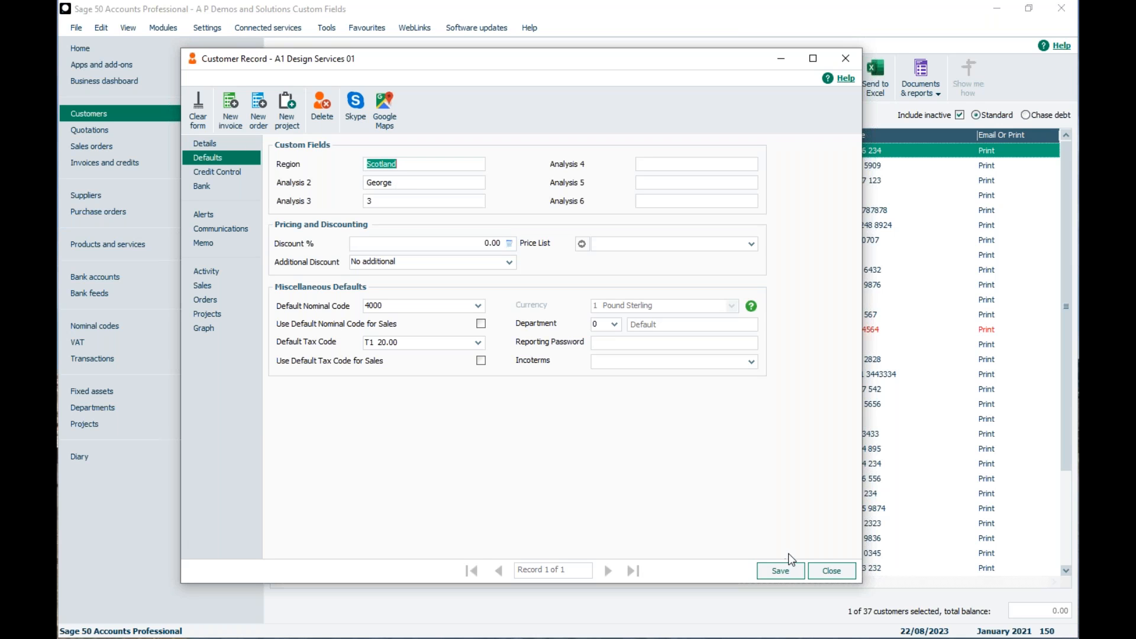
pyautogui.click(829, 570)
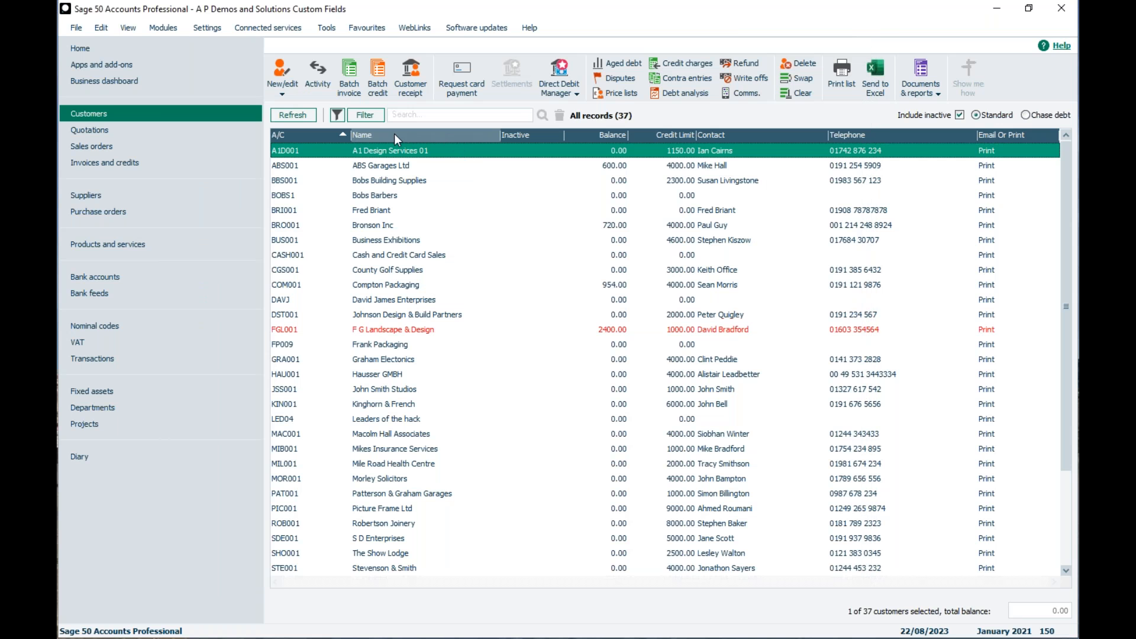
# Filter the customer list to records where Region Is Equal To Scotland, and close the filter window
pyautogui.click(368, 115)
pyautogui.click(347, 291)
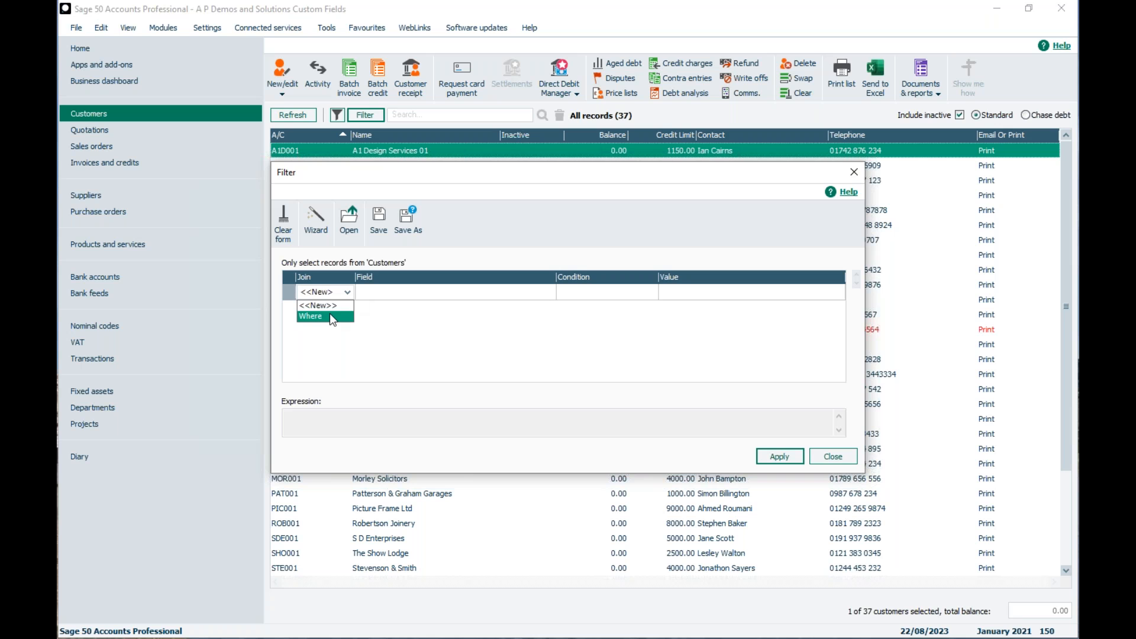
pyautogui.click(329, 317)
pyautogui.click(546, 291)
pyautogui.press('r')
pyautogui.click(416, 347)
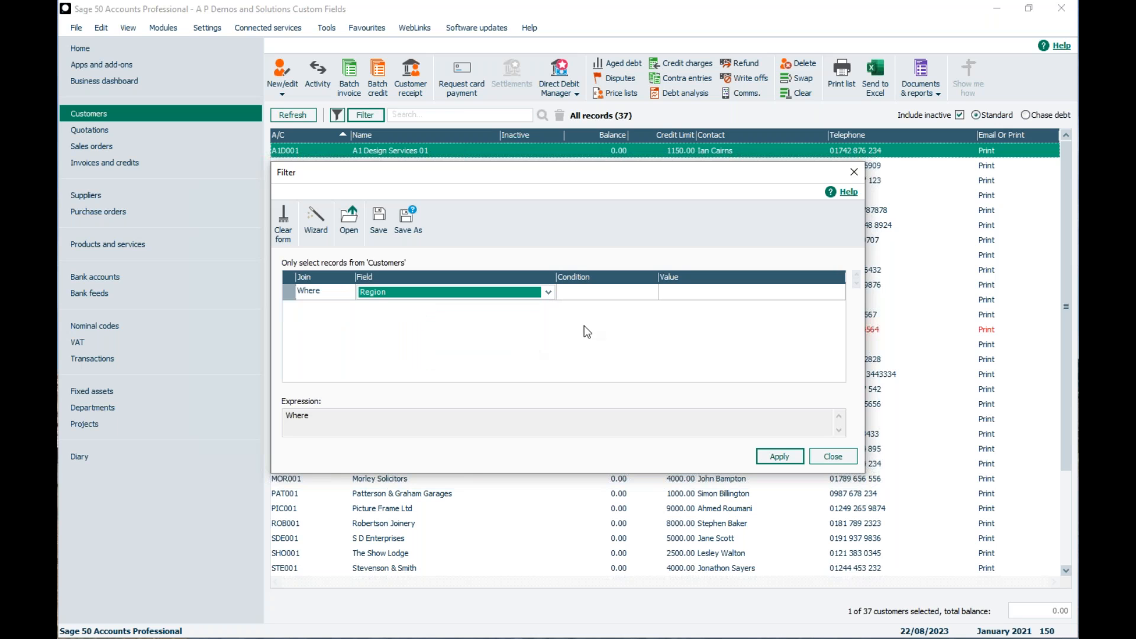
pyautogui.click(597, 294)
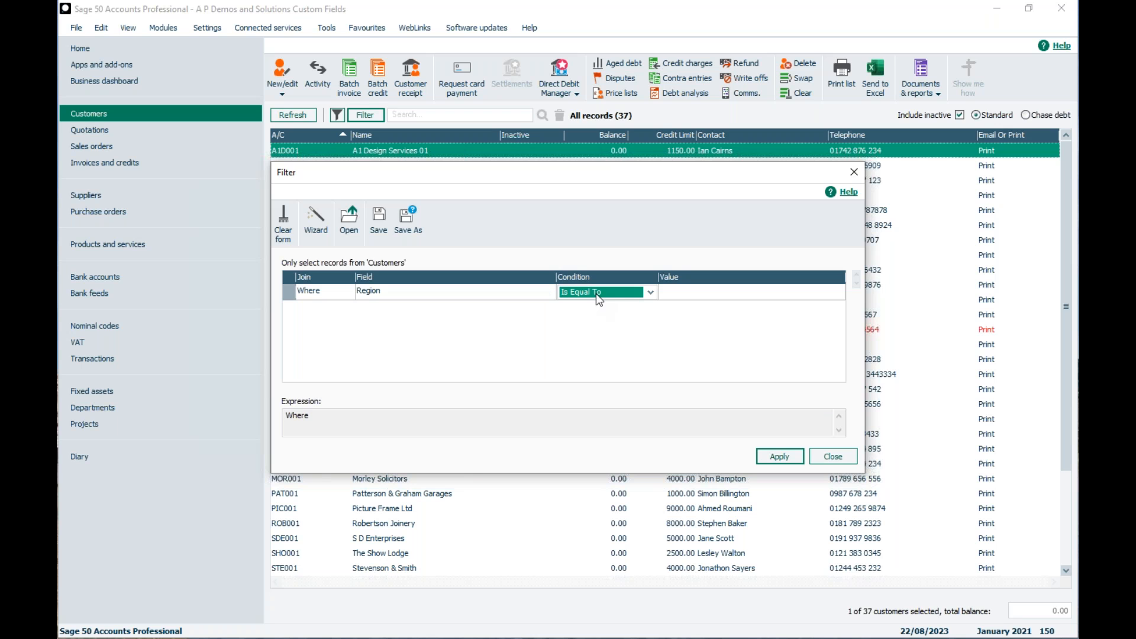
pyautogui.click(695, 299)
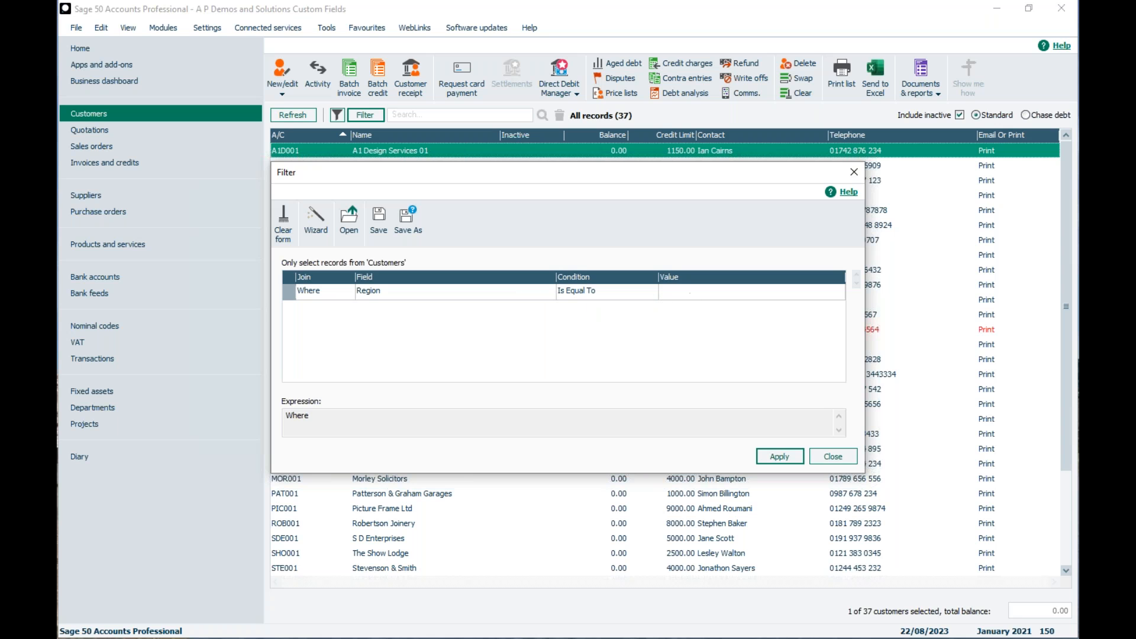
pyautogui.write('Scotland')
pyautogui.press('Return')
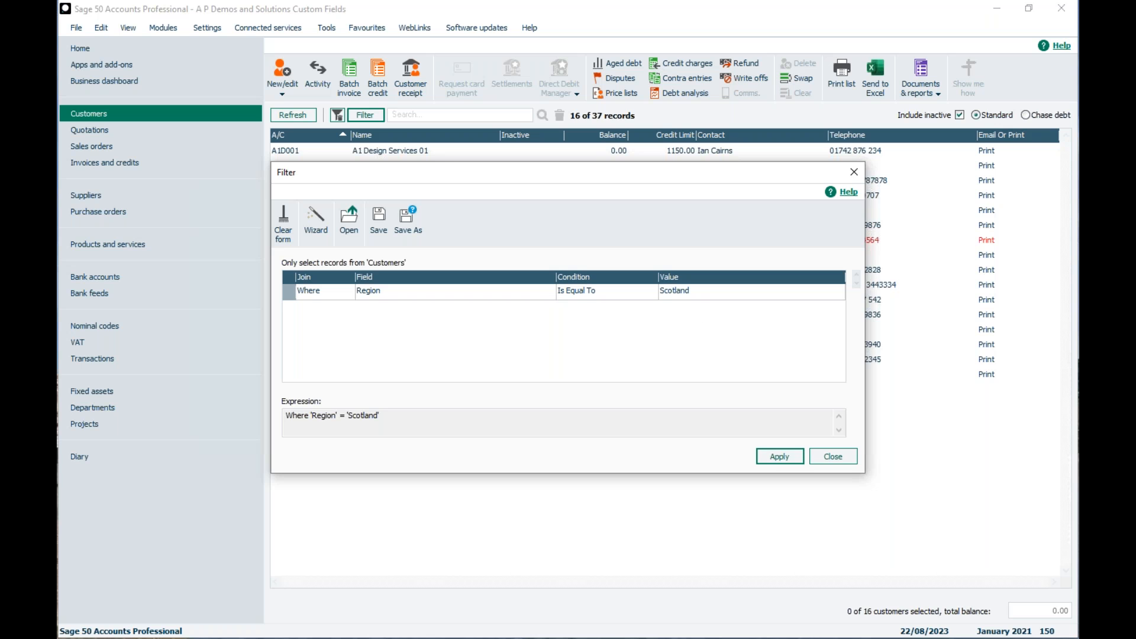
pyautogui.click(772, 456)
pyautogui.click(849, 460)
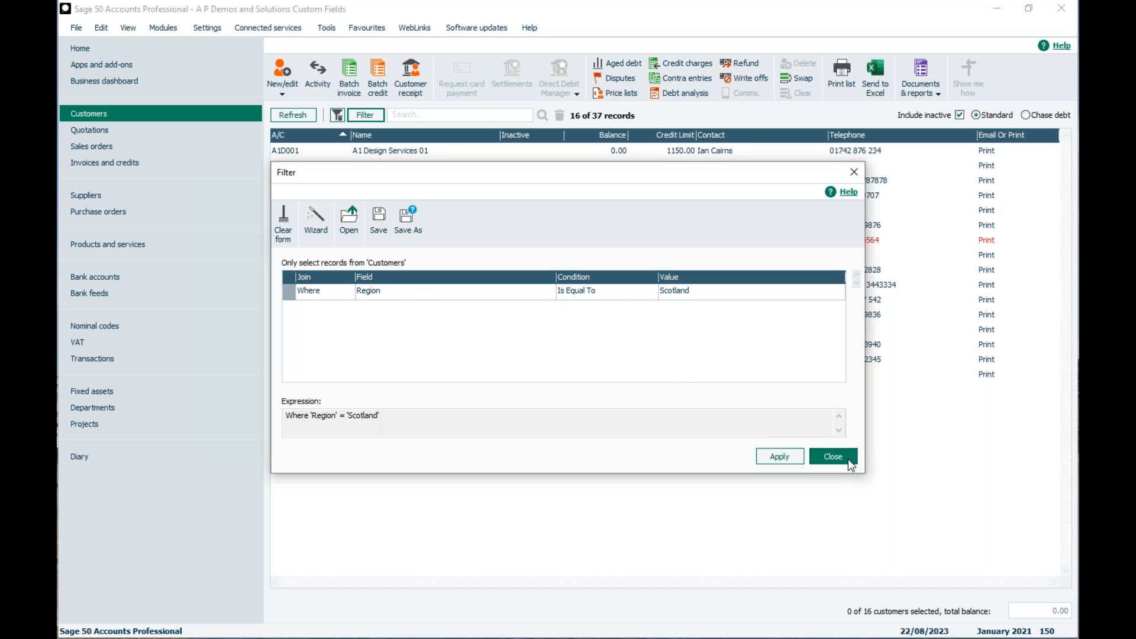
# Add the Region column to the customer list
pyautogui.rightClick(938, 141)
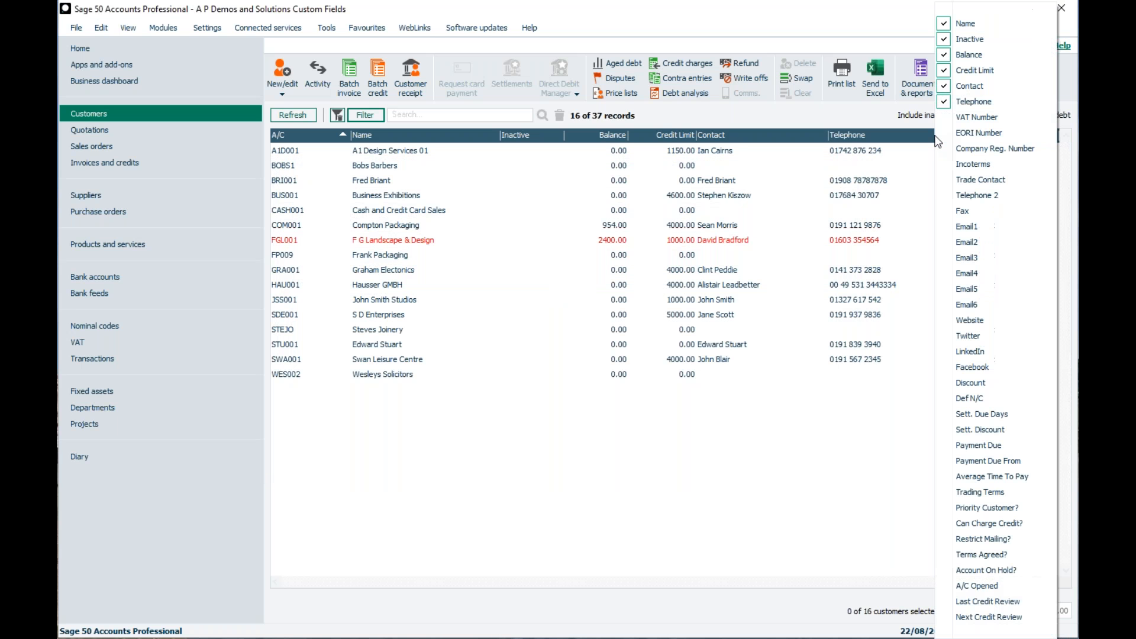
pyautogui.moveTo(953, 632)
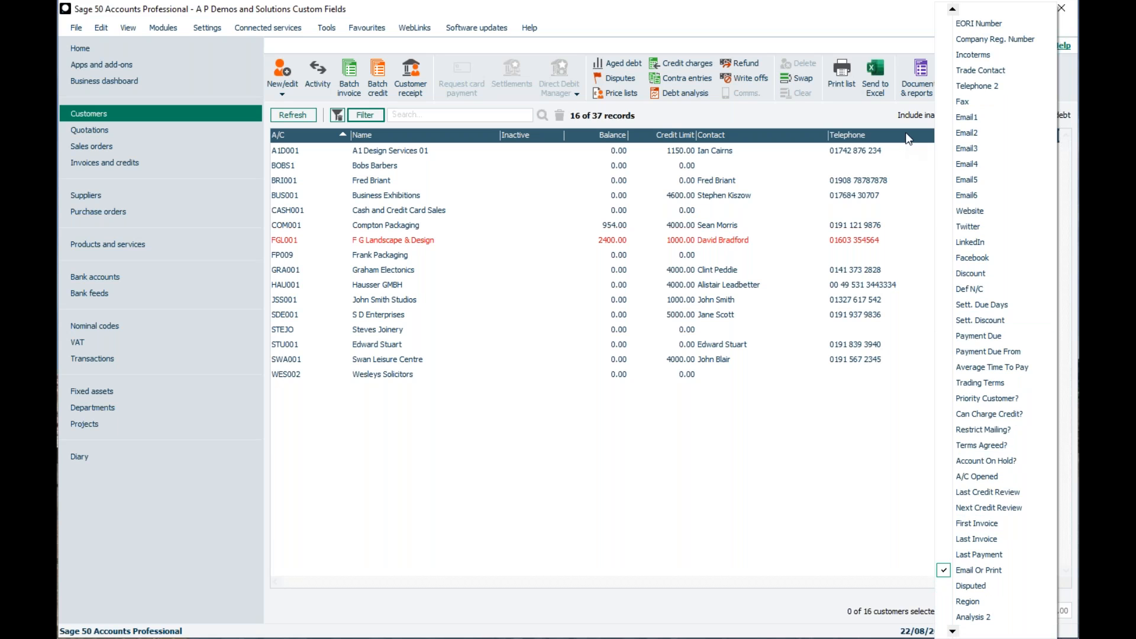
pyautogui.rightClick(906, 134)
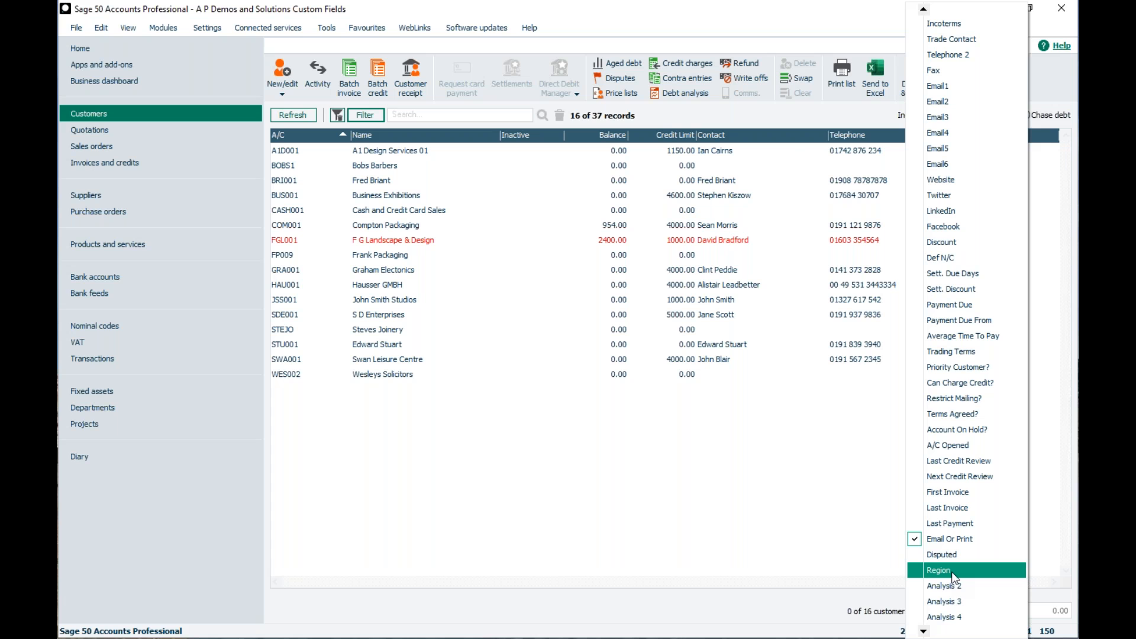
pyautogui.click(951, 571)
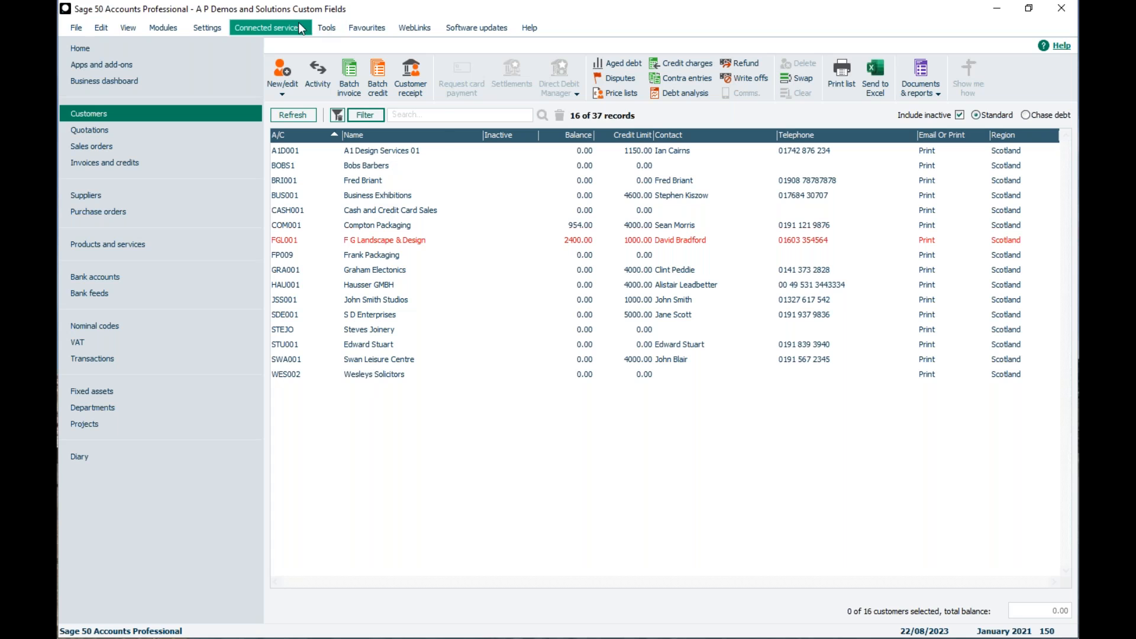
# Start Global Changes for customer turnover, closing the open windows, and check which customers the filtered selection list offers
pyautogui.click(329, 28)
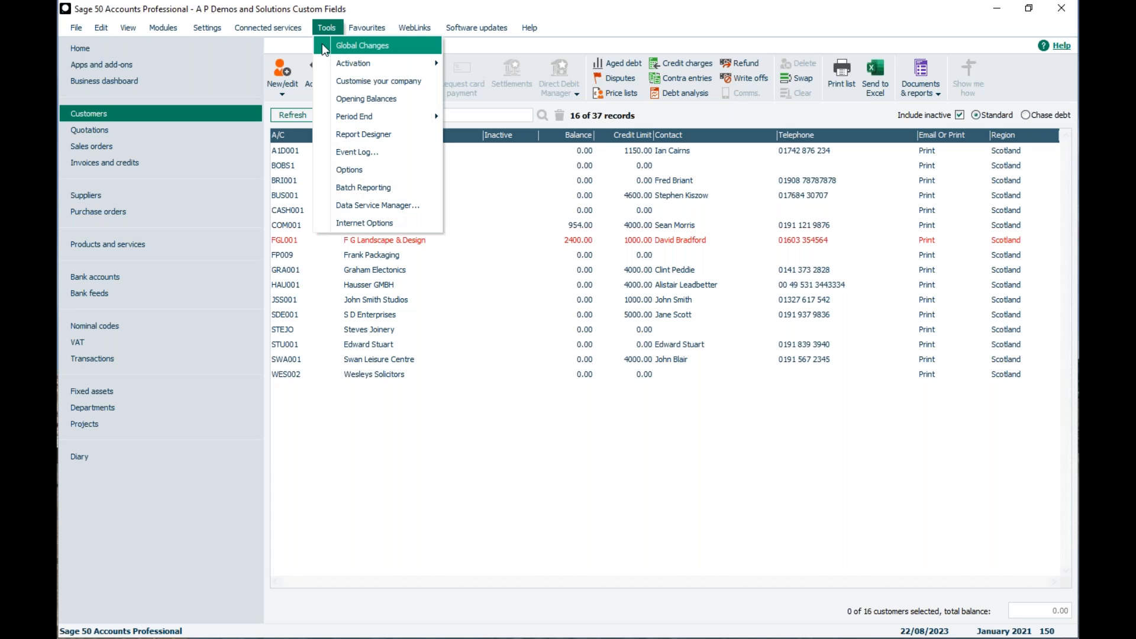
pyautogui.click(325, 48)
pyautogui.click(609, 362)
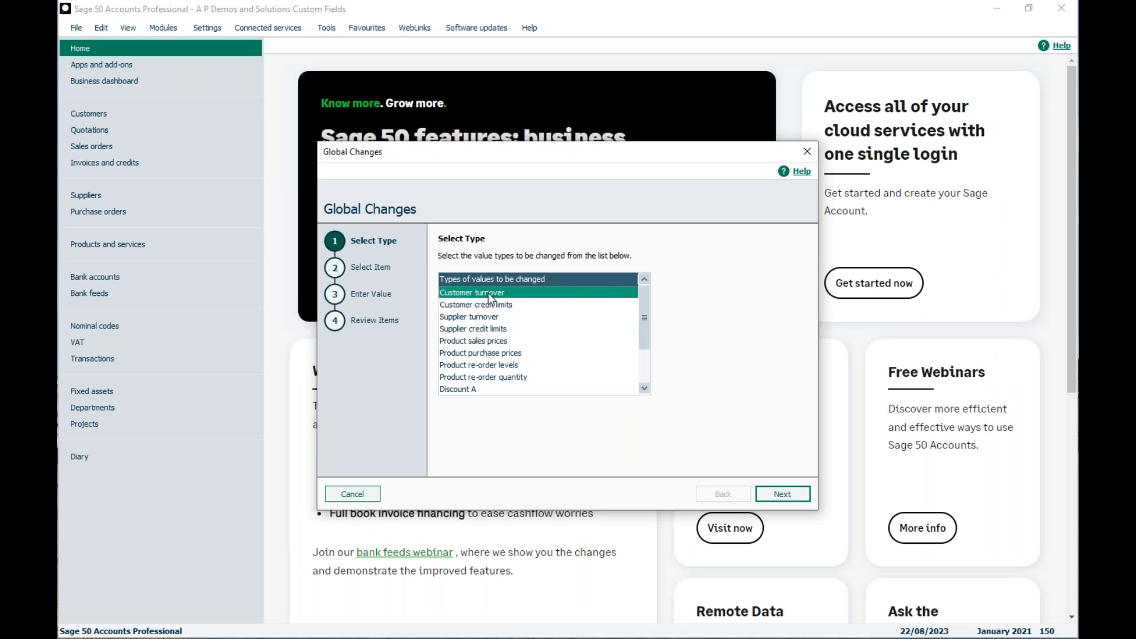
pyautogui.click(782, 494)
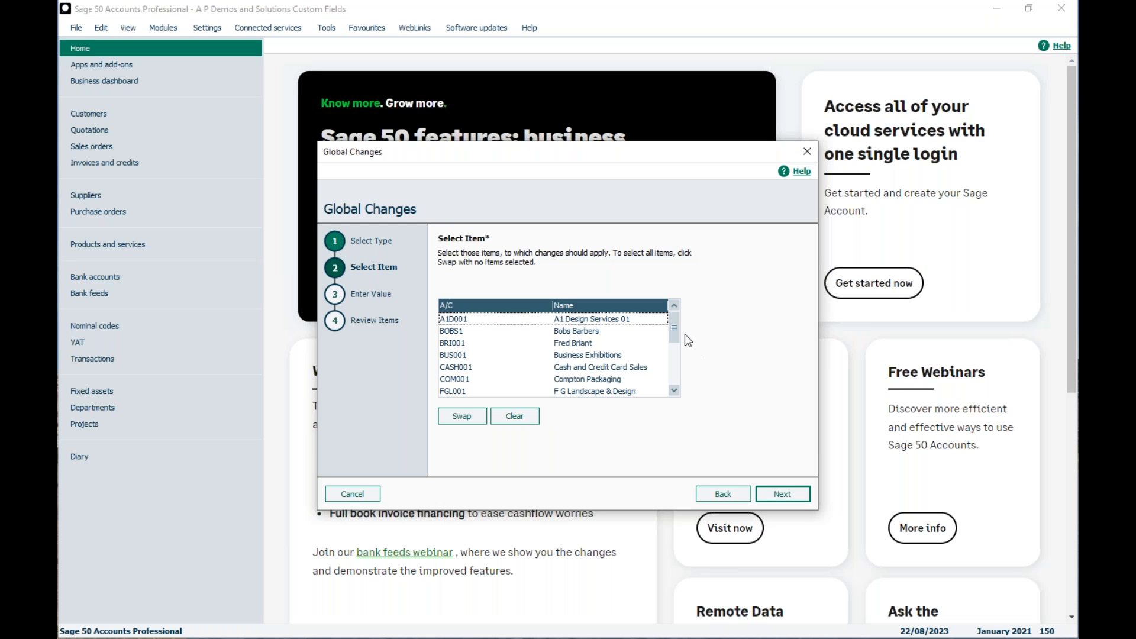
pyautogui.moveTo(679, 330); pyautogui.dragTo(674, 382)
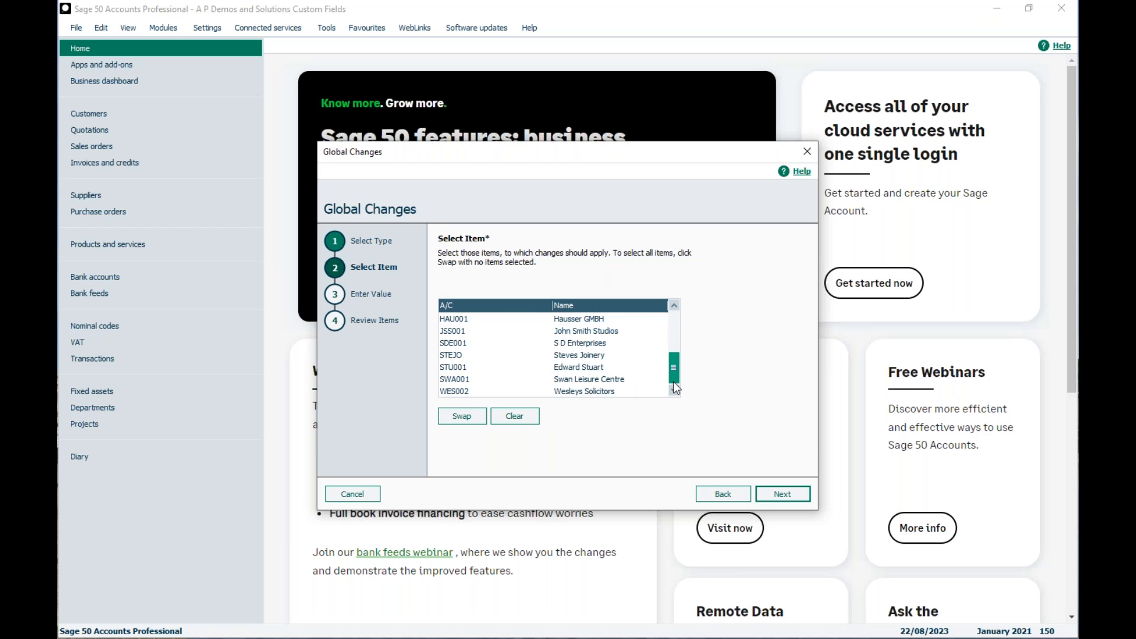
pyautogui.moveTo(677, 341); pyautogui.dragTo(677, 336)
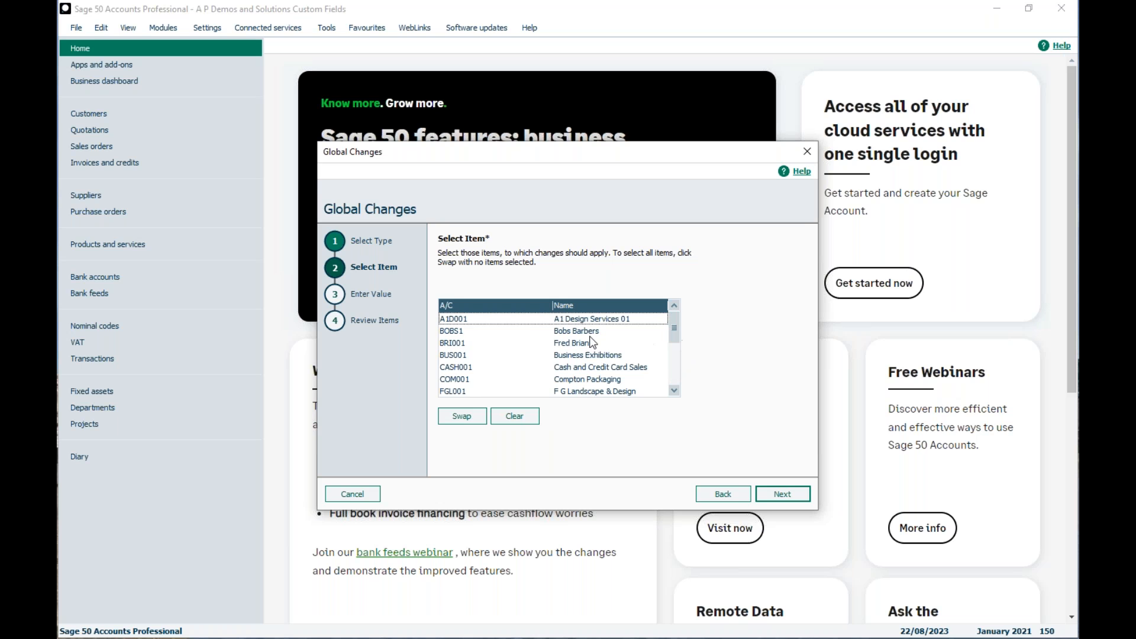
# Try selecting individual customers and swapping the whole list's selection on and off, leaving no customer selected
pyautogui.click(577, 323)
pyautogui.click(588, 321)
pyautogui.click(479, 411)
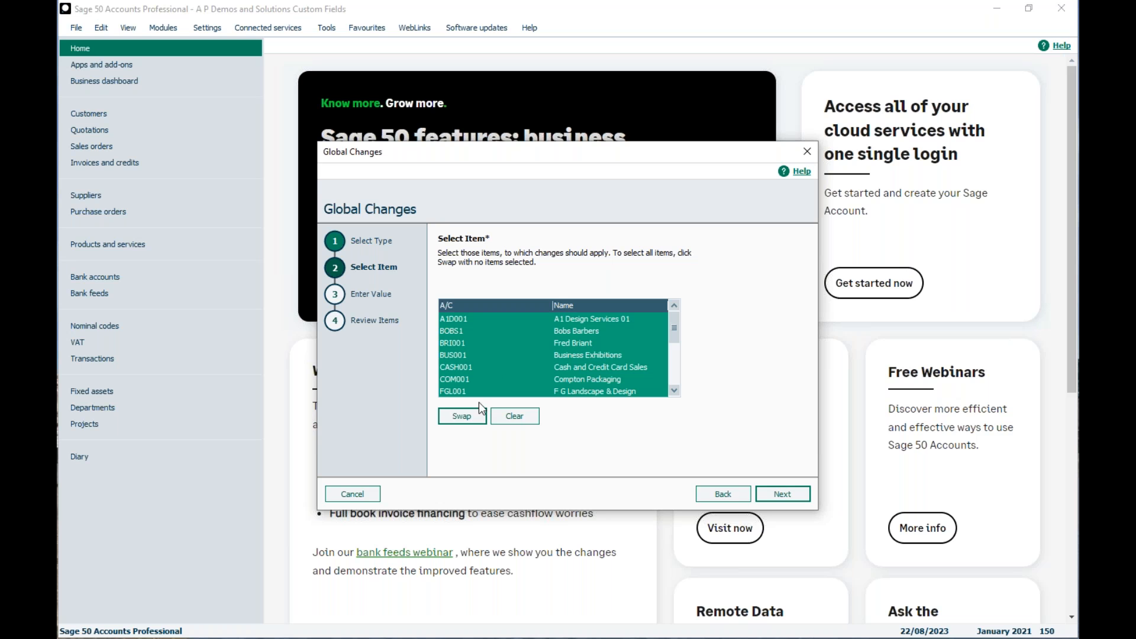
pyautogui.click(458, 414)
pyautogui.click(626, 321)
pyautogui.click(581, 365)
pyautogui.click(576, 333)
pyautogui.click(576, 333)
pyautogui.click(576, 320)
pyautogui.click(581, 364)
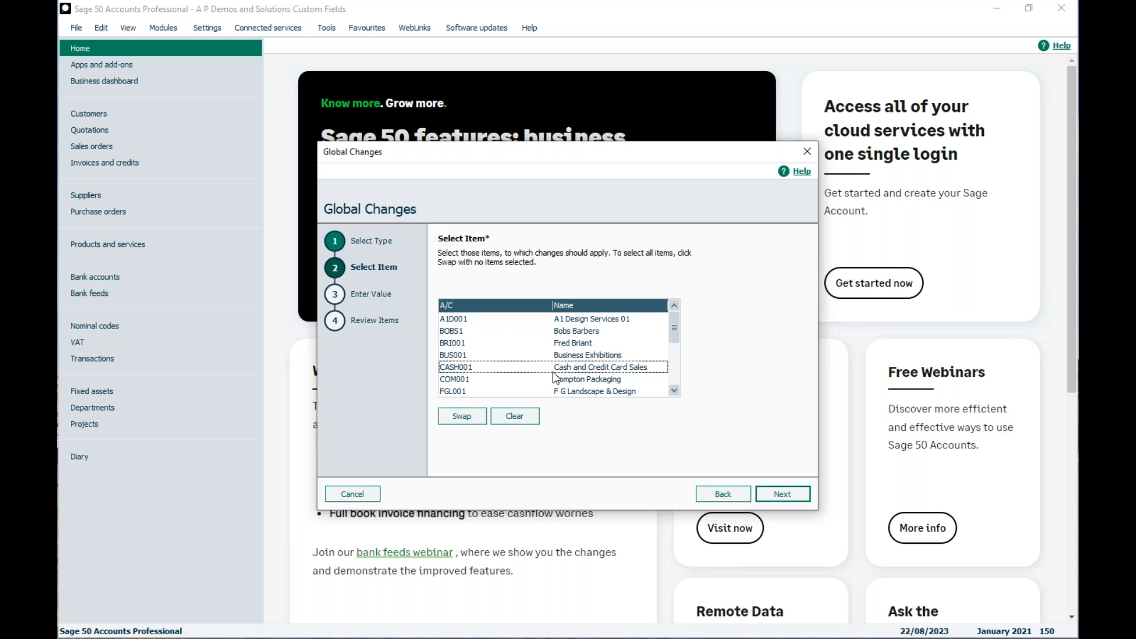
# Select the customer directly below Bobs Barbers together with F G Landscape & Design, and proceed to entering the value
pyautogui.click(581, 343)
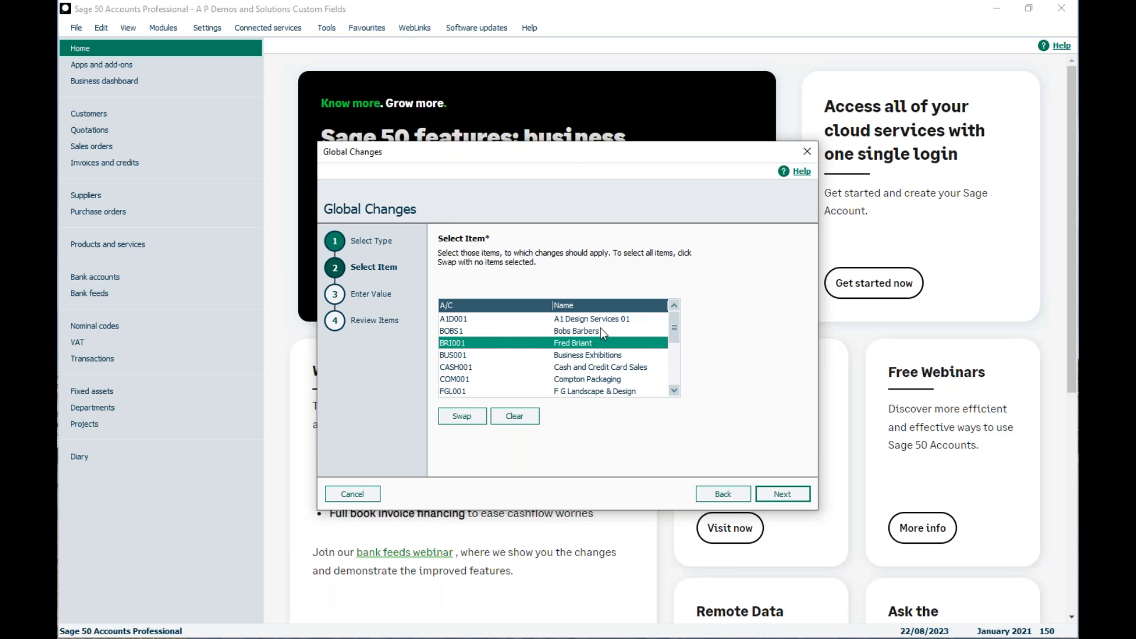
pyautogui.click(579, 392)
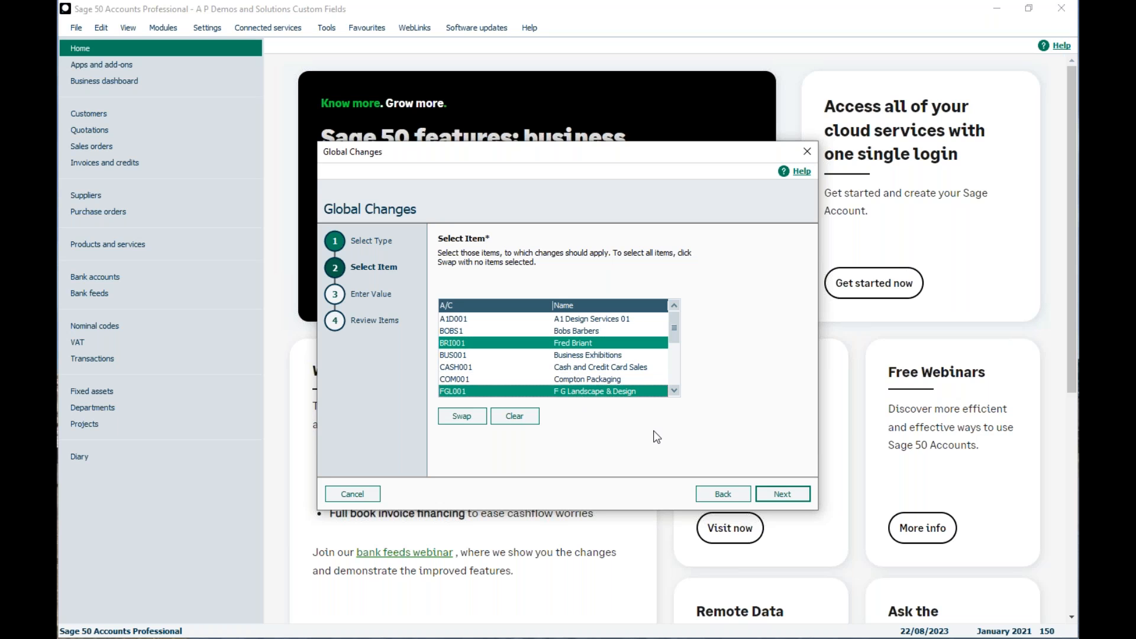
pyautogui.click(781, 493)
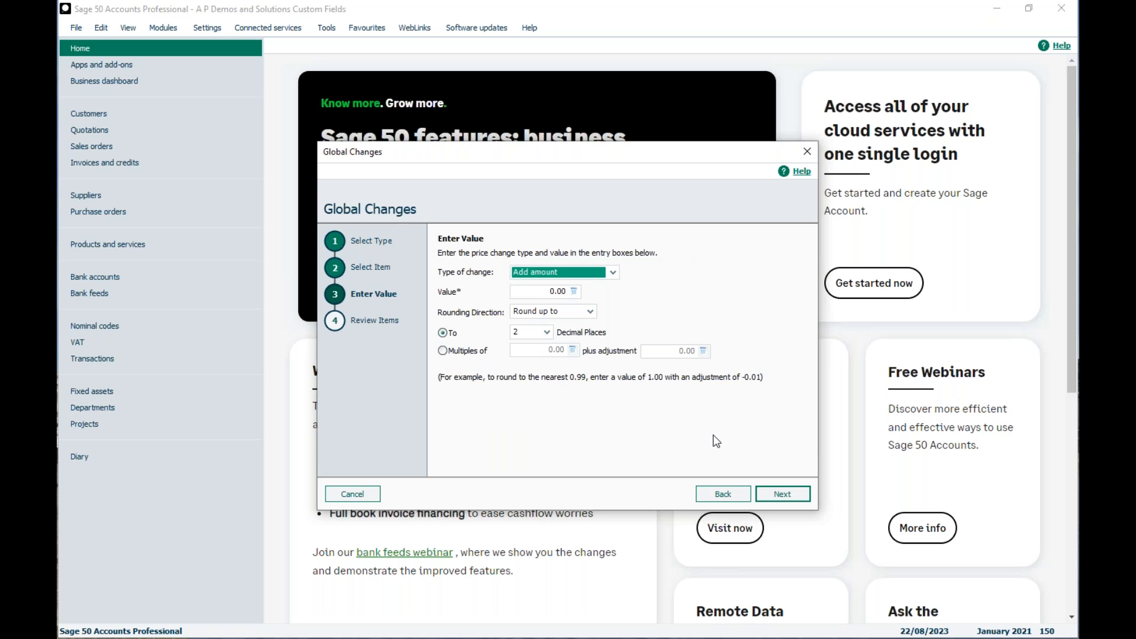
# Set the type of change to Give figure, look over the other change types, and proceed to the item review
pyautogui.click(613, 272)
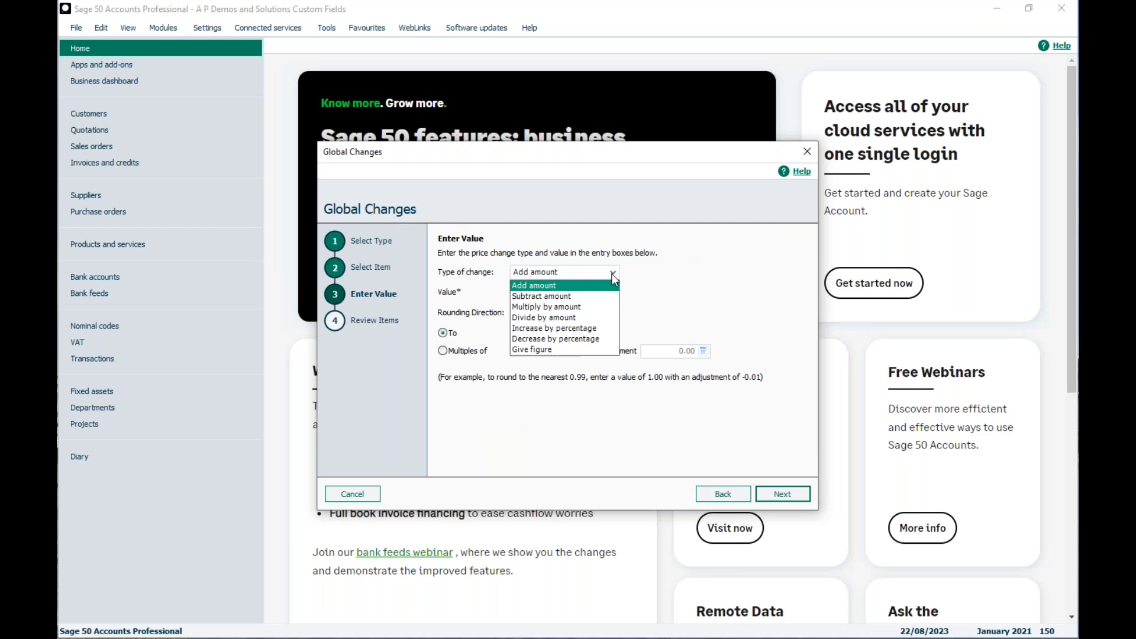
pyautogui.click(552, 350)
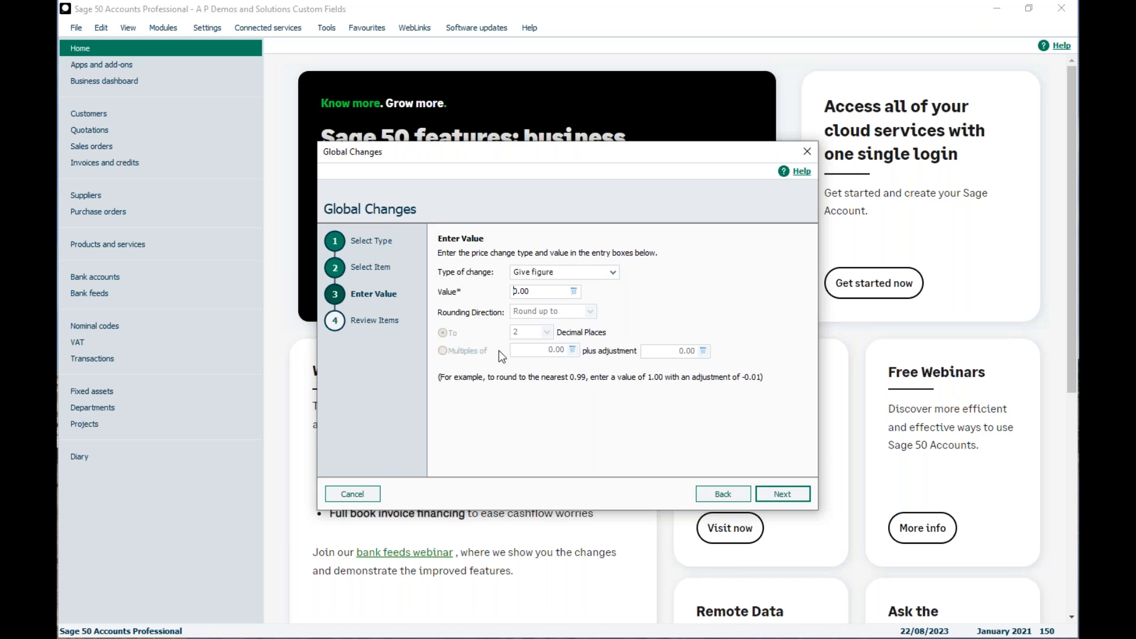
pyautogui.click(611, 272)
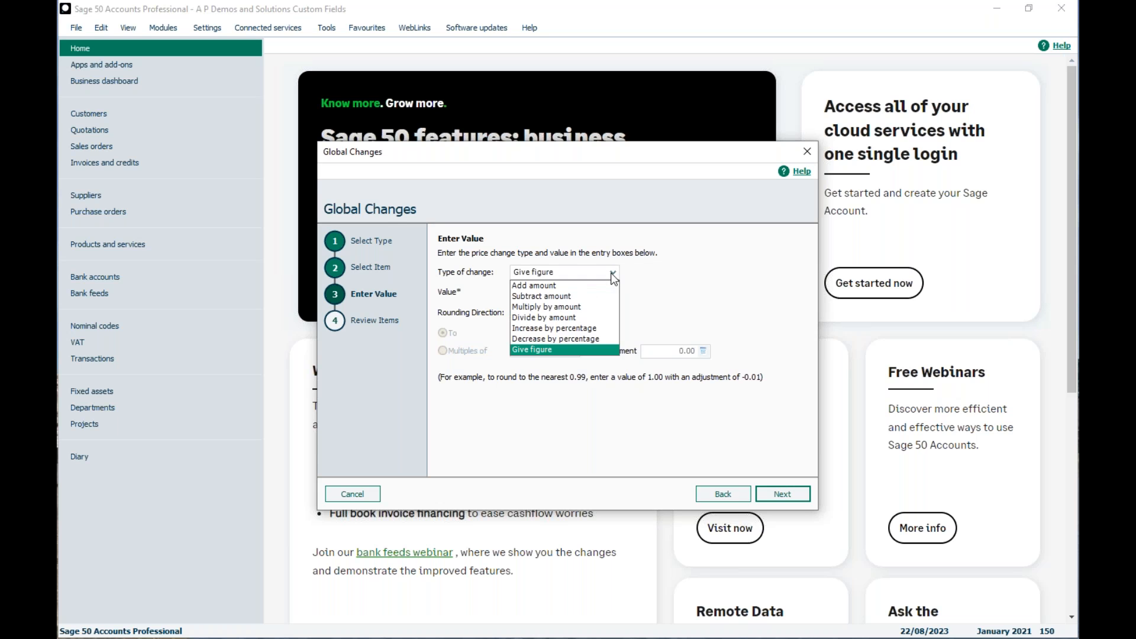
pyautogui.click(684, 289)
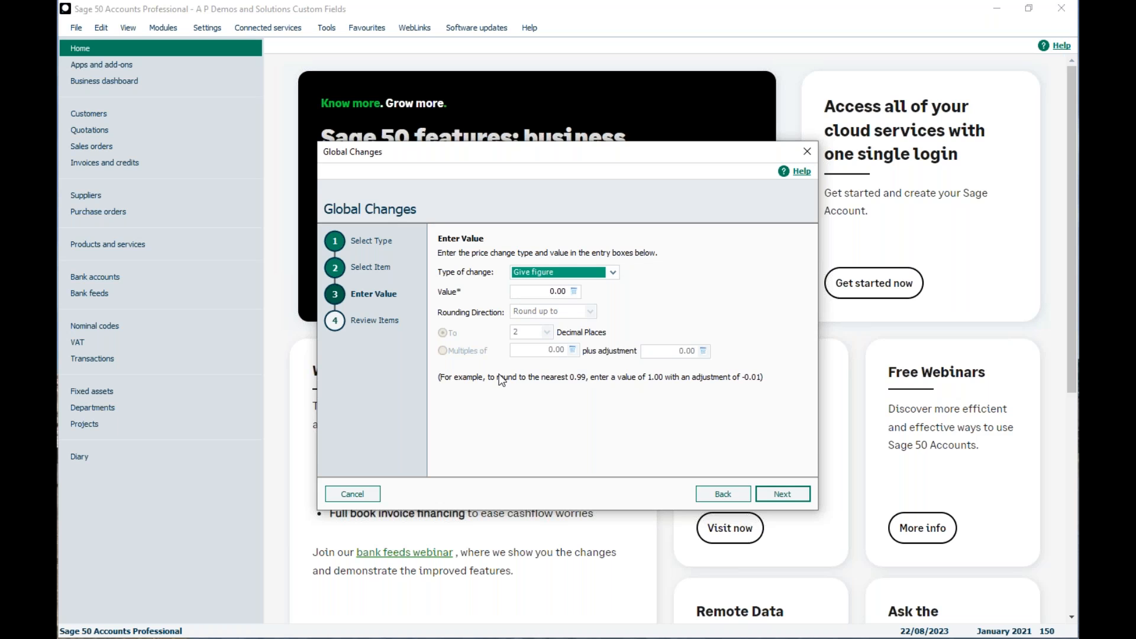
pyautogui.click(769, 496)
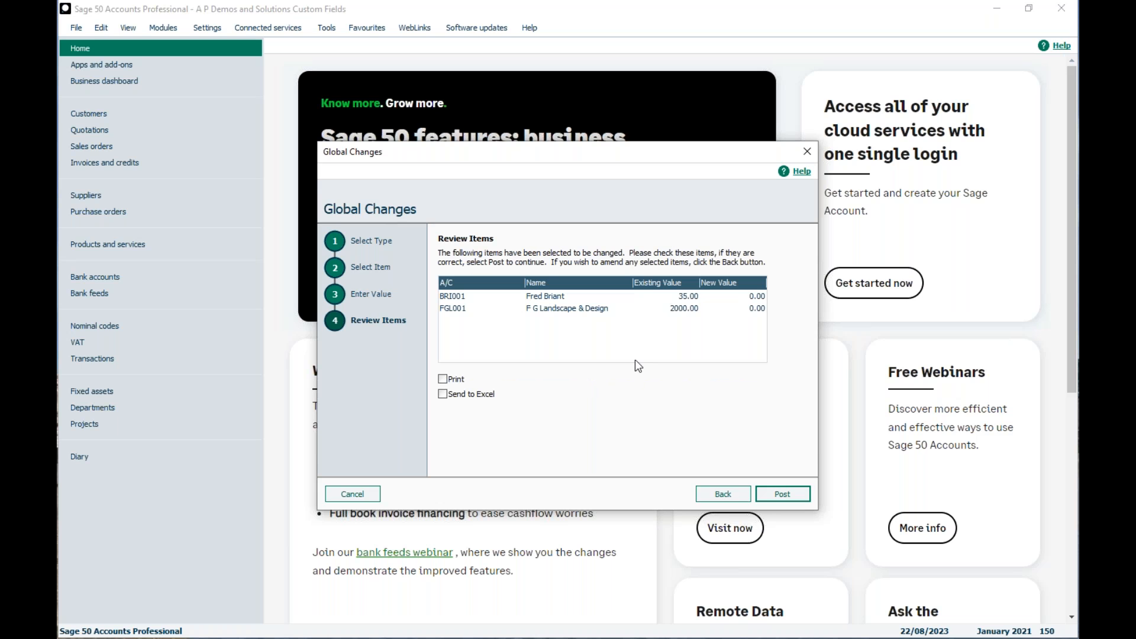
# Return to the change value, review the selected items again, and cancel the global change without posting
pyautogui.click(723, 494)
pyautogui.moveTo(550, 288); pyautogui.dragTo(511, 287)
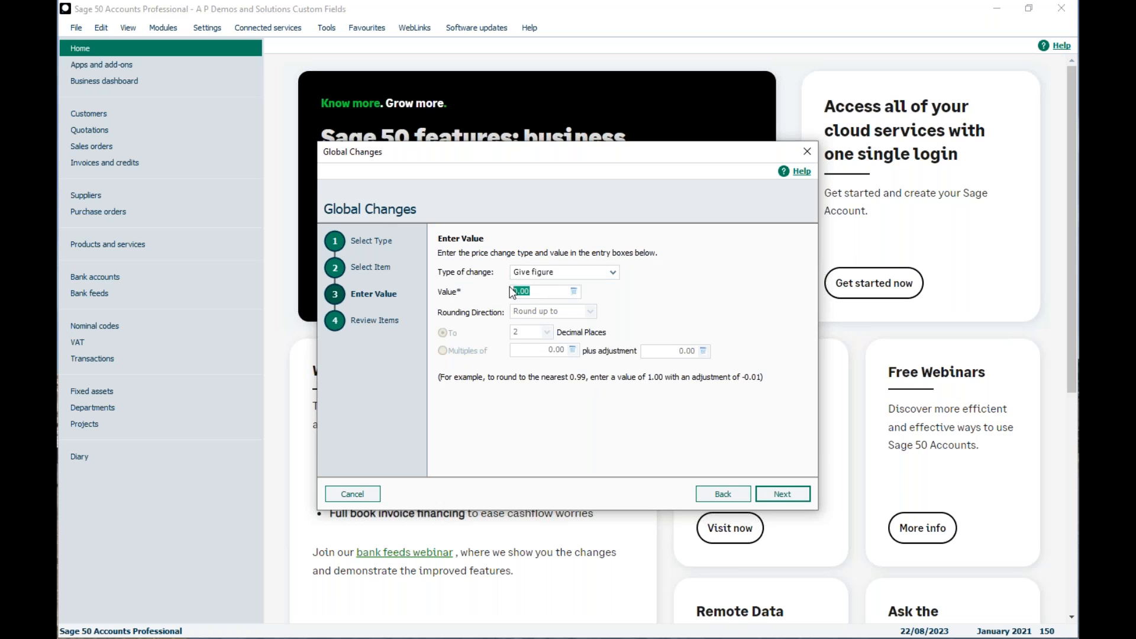
pyautogui.click(783, 492)
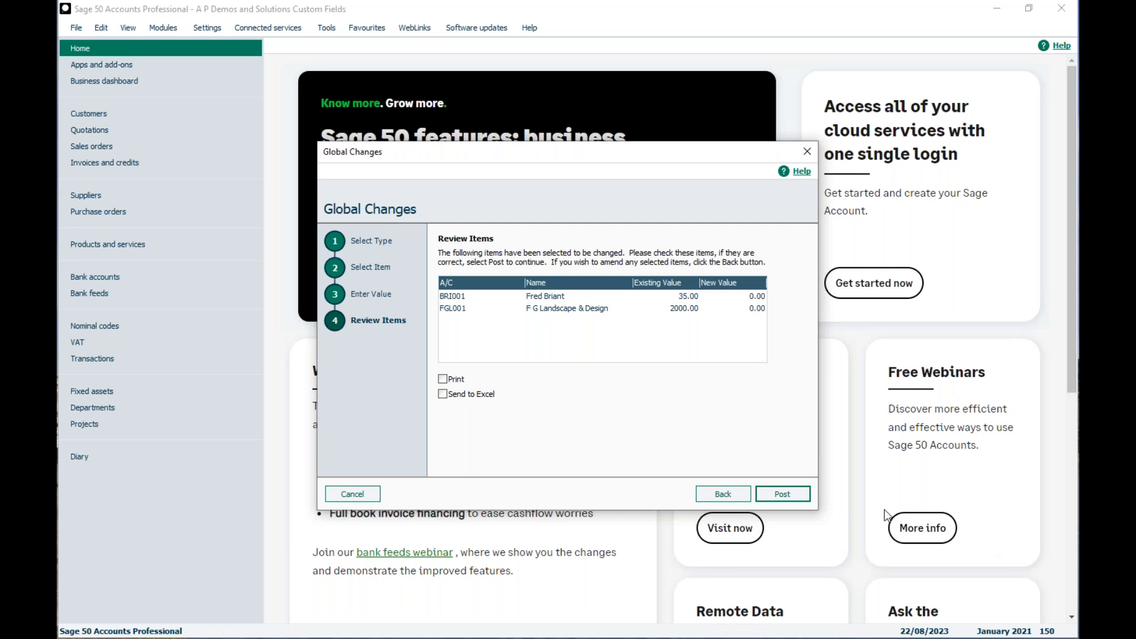
pyautogui.click(352, 496)
pyautogui.click(542, 363)
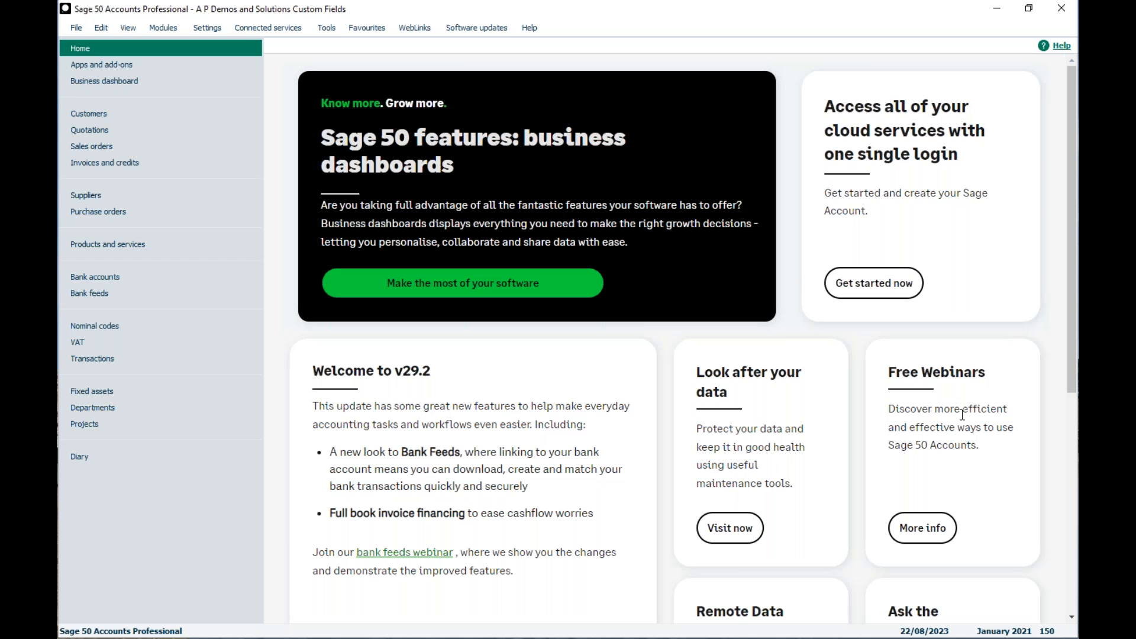